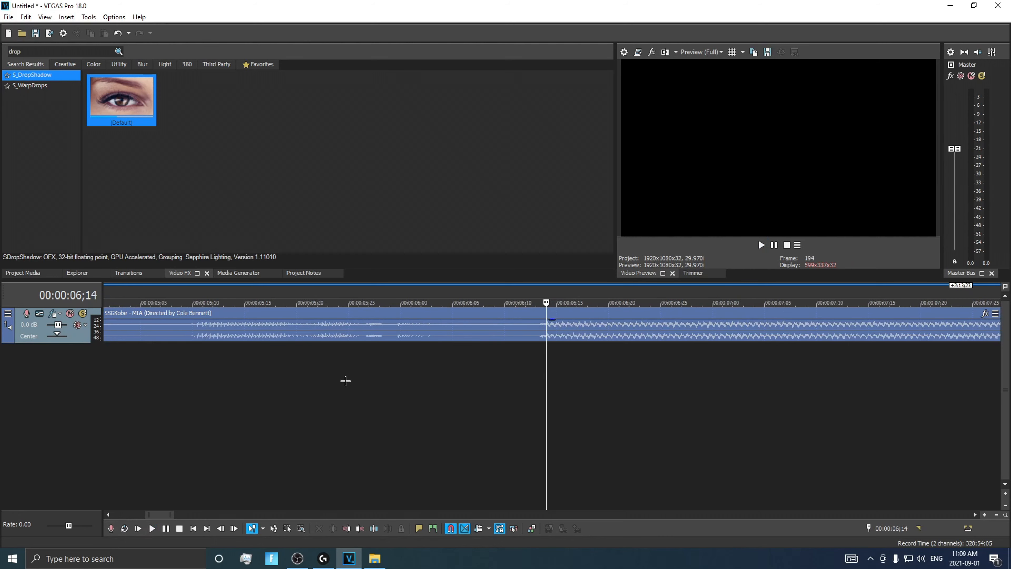
Place timeline markers on the song's beat changes at 00:00:06;13, 00:00:09;10, 00:00:12;06 and 00:00:17;21
{"action": "left_click", "coordinate": [439, 303]}
{"action": "key", "text": "space"}
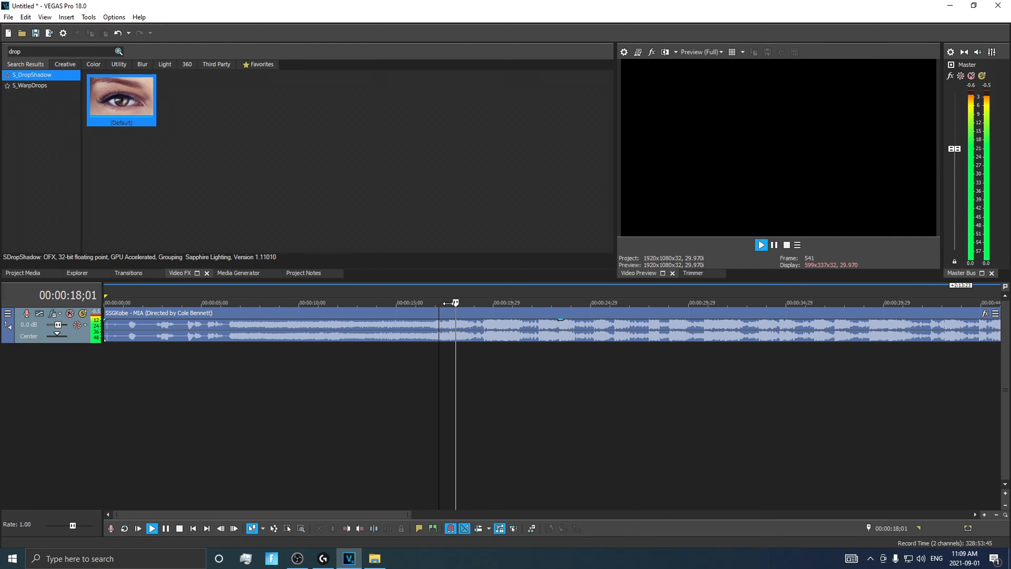
{"action": "key", "text": "space"}
{"action": "left_click", "coordinate": [451, 303]}
{"action": "scroll", "coordinate": [453, 308], "scroll_direction": "up", "scroll_amount": 3}
{"action": "scroll", "coordinate": [453, 308], "scroll_direction": "up", "scroll_amount": 4}
{"action": "key", "text": "Left"}
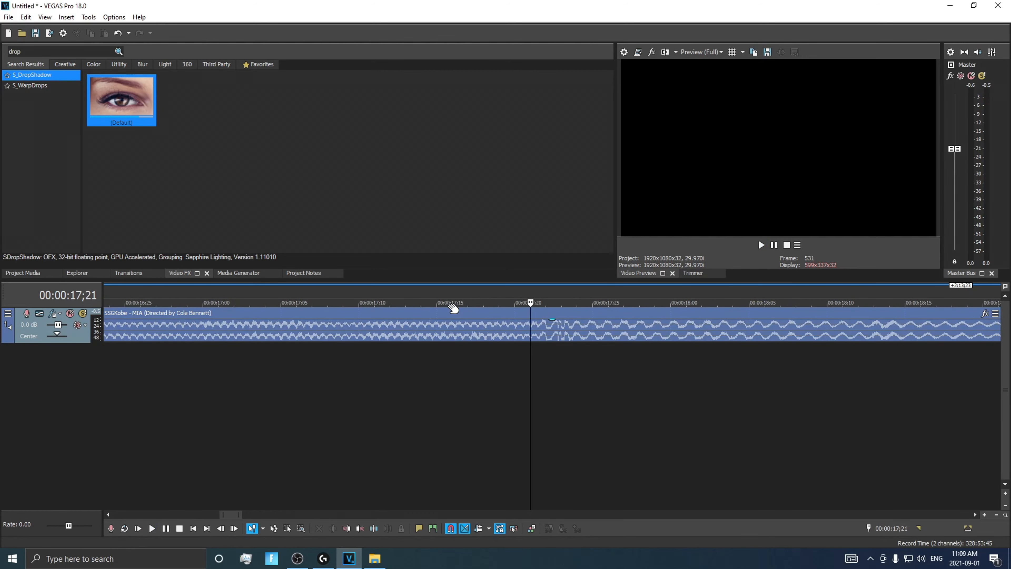
{"action": "key", "text": "m"}
{"action": "scroll", "coordinate": [414, 342], "scroll_direction": "down", "scroll_amount": 4}
{"action": "scroll", "coordinate": [414, 342], "scroll_direction": "down", "scroll_amount": 4}
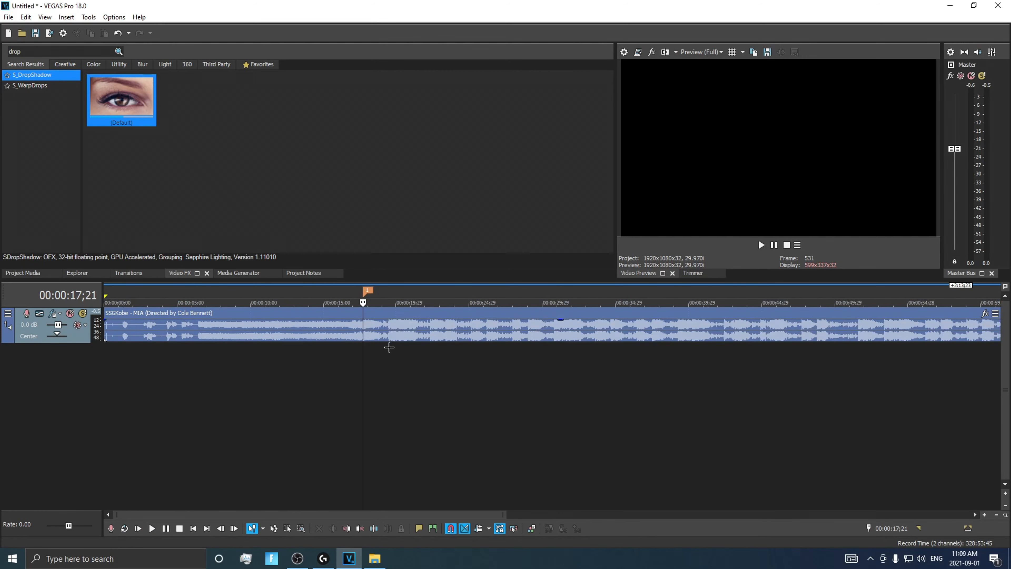
{"action": "left_click", "coordinate": [150, 311]}
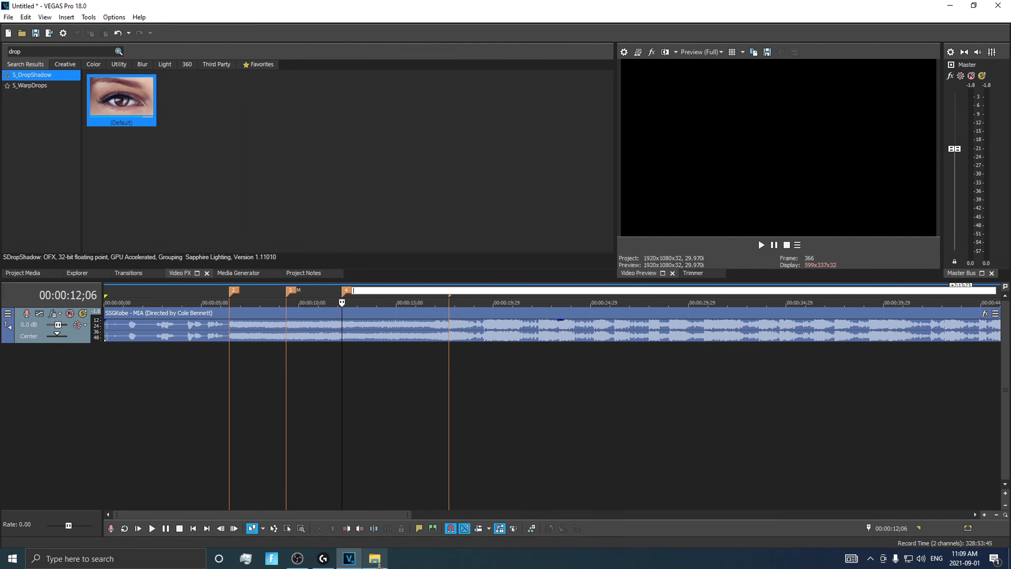
Add video clips 9 and 10 from the Downloads folder to the timeline below the song, with clip 10 well after clip 9
{"action": "mouse_move", "coordinate": [377, 564]}
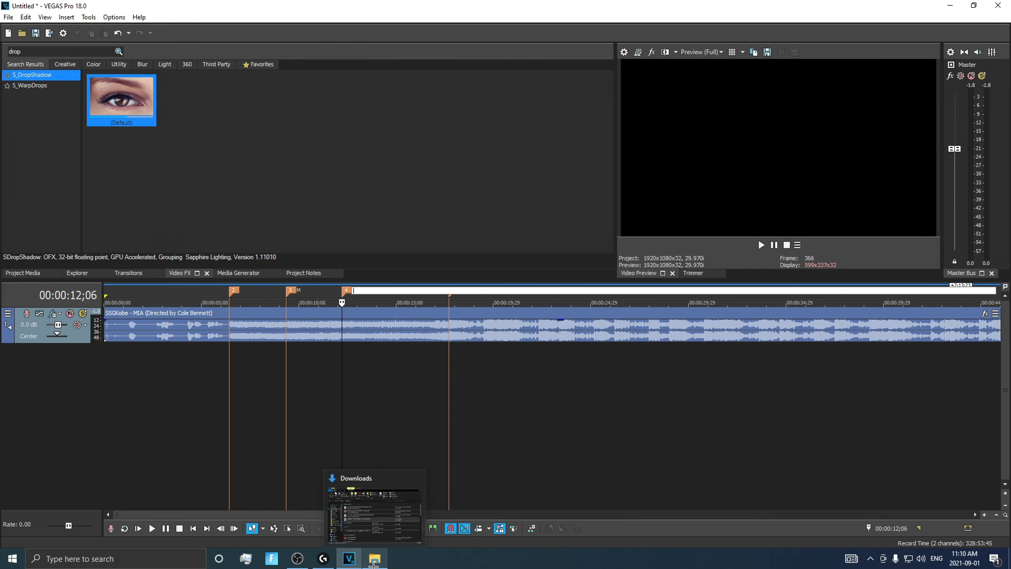
{"action": "left_click", "coordinate": [352, 510]}
{"action": "scroll", "coordinate": [557, 279], "scroll_direction": "down", "scroll_amount": 1}
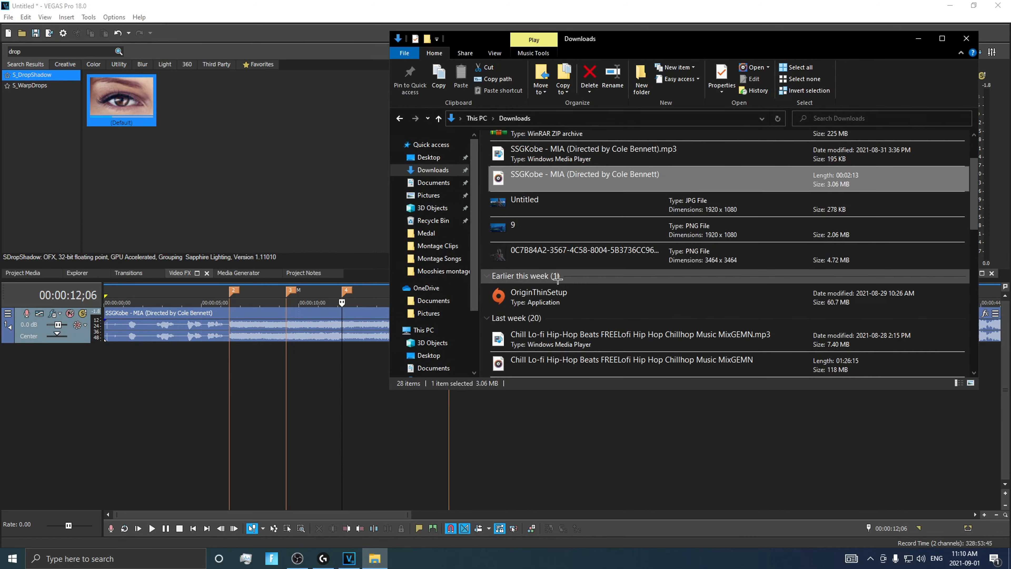
{"action": "scroll", "coordinate": [558, 279], "scroll_direction": "down", "scroll_amount": 6}
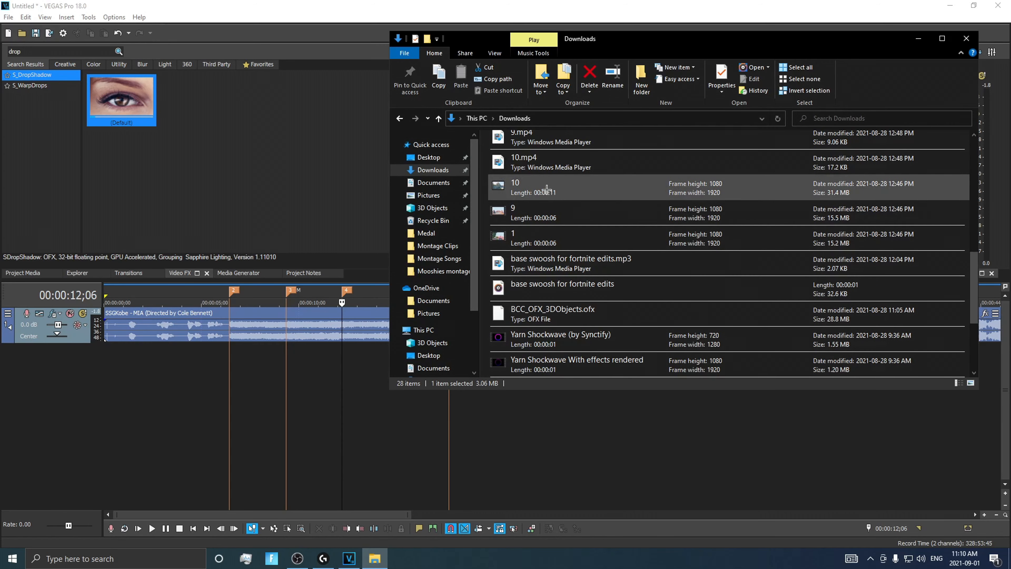
{"action": "left_click", "coordinate": [548, 191]}
{"action": "left_click", "coordinate": [548, 215], "text": "shift"}
{"action": "left_click_drag", "start_coordinate": [548, 215], "coordinate": [202, 376]}
{"action": "left_click", "coordinate": [591, 219]}
{"action": "left_click_drag", "start_coordinate": [398, 366], "coordinate": [972, 365]}
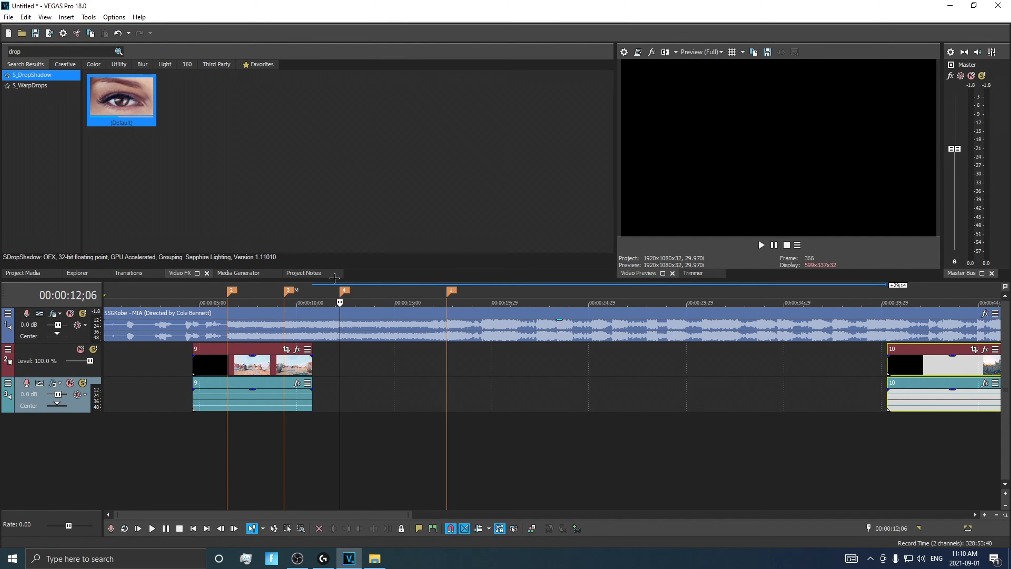
Move clip 9 to the 00:00:06;13 marker, time-compress it to end at the 00:00:09;10 marker, and play it back
{"action": "mouse_move", "coordinate": [259, 358]}
{"action": "left_mouse_down"}
{"action": "mouse_move", "coordinate": [305, 359]}
{"action": "mouse_move", "coordinate": [294, 358]}
{"action": "left_mouse_up"}
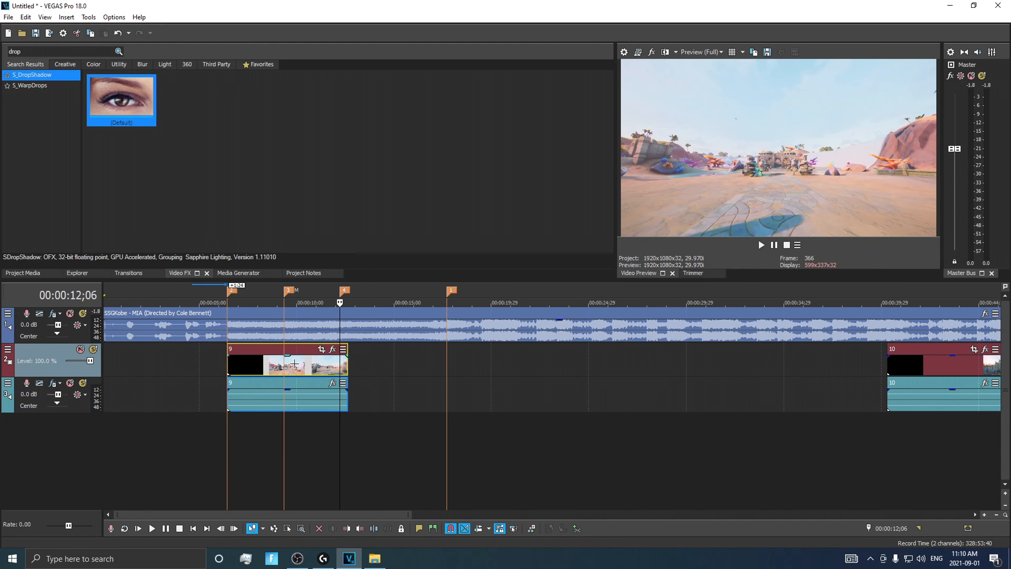
{"action": "scroll", "coordinate": [290, 333], "scroll_direction": "up", "scroll_amount": 2}
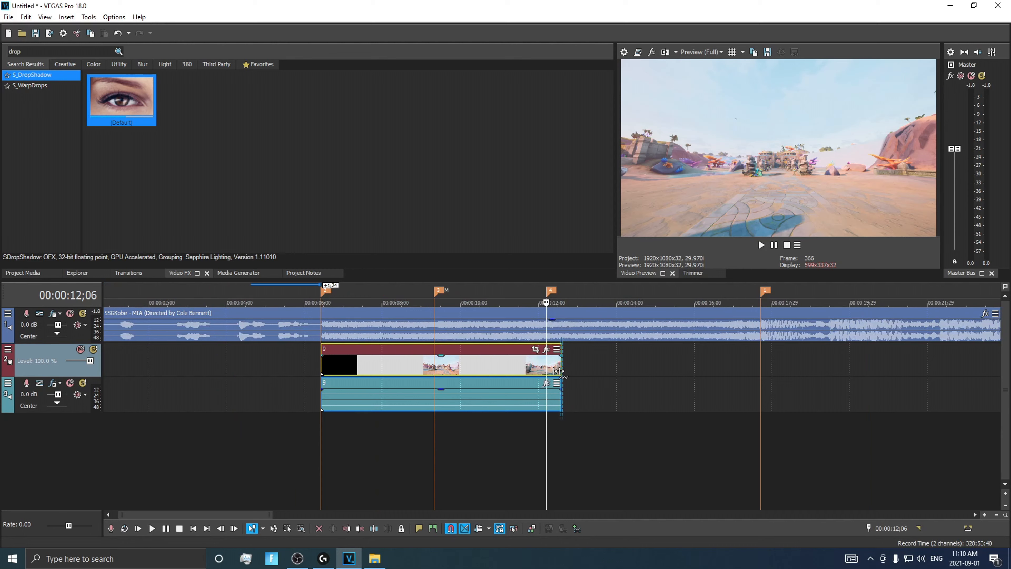
{"action": "left_click_drag", "start_coordinate": [559, 371], "coordinate": [429, 382]}
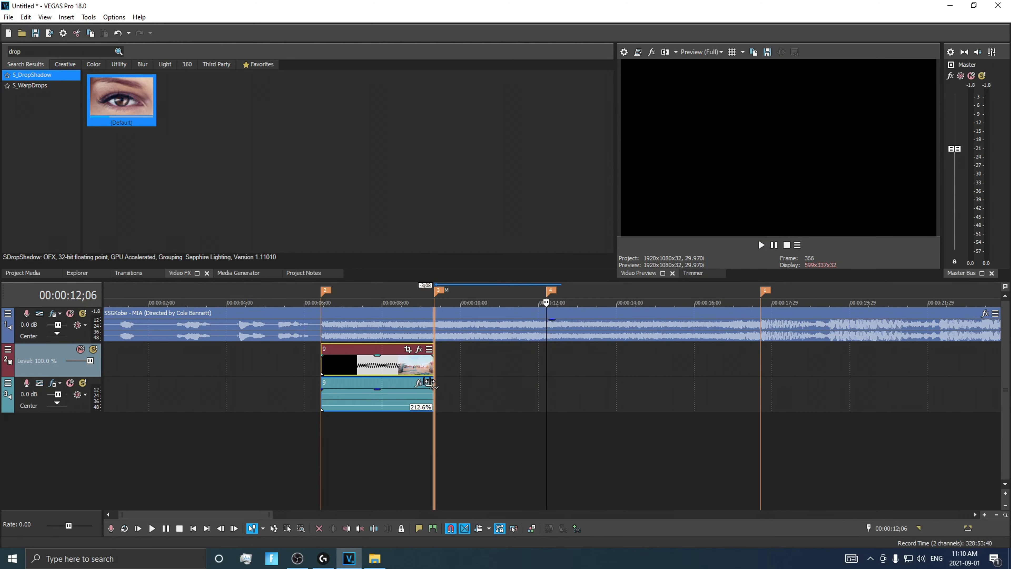
{"action": "left_click", "coordinate": [322, 303]}
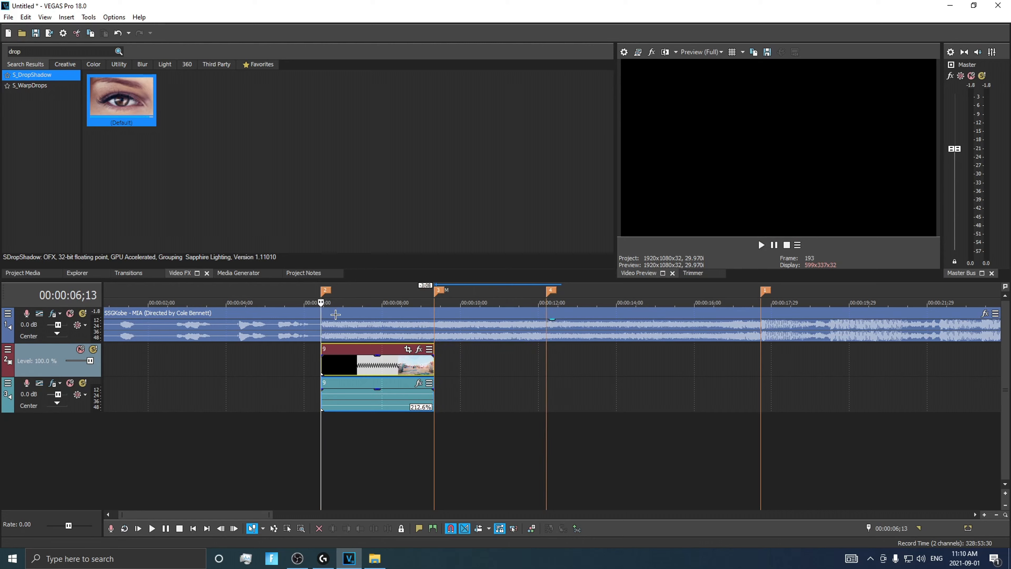
{"action": "key", "text": "space"}
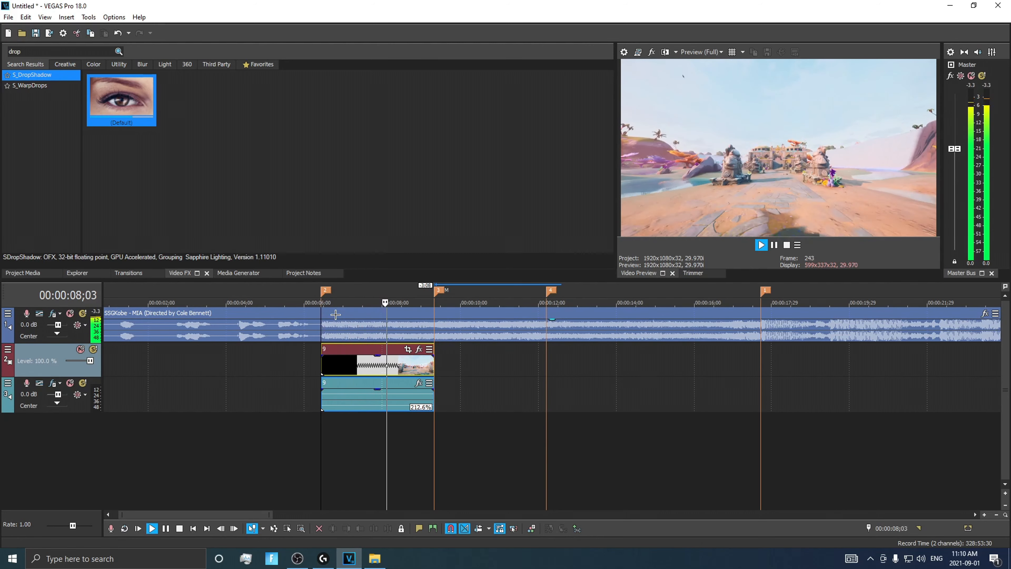
{"action": "key", "text": "space"}
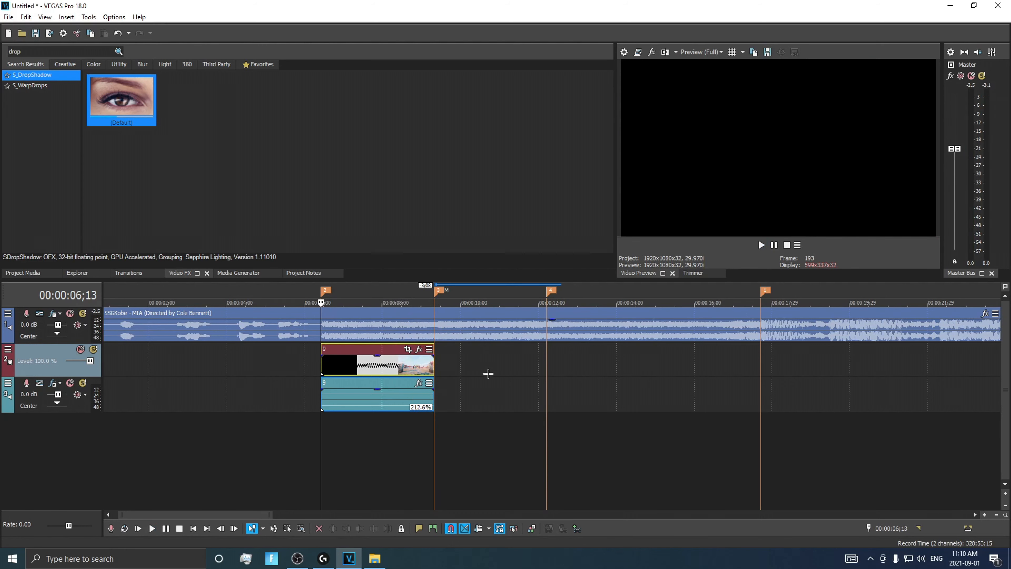
Move clip 10 along its track to start directly at the end of clip 9, on the 00:00:09;10 marker
{"action": "scroll", "coordinate": [488, 373], "scroll_direction": "down", "scroll_amount": 5}
{"action": "left_click_drag", "start_coordinate": [449, 369], "coordinate": [224, 358]}
{"action": "scroll", "coordinate": [442, 324], "scroll_direction": "up", "scroll_amount": 4}
Split off and remove the black opening of clip 10, and close the gap to clip 9
{"action": "left_click", "coordinate": [464, 304]}
{"action": "scroll", "coordinate": [464, 364], "scroll_direction": "up", "scroll_amount": 5}
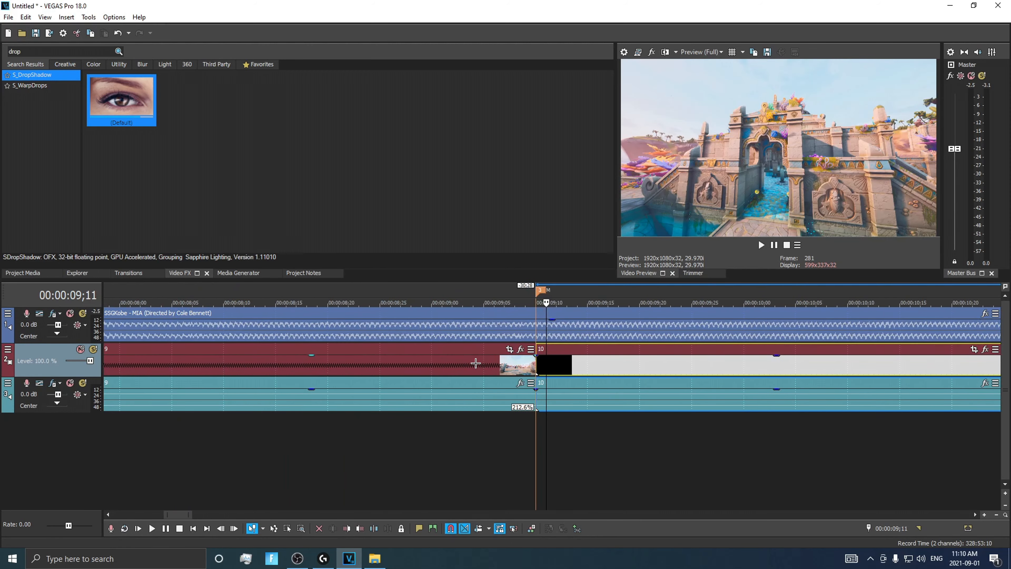
{"action": "scroll", "coordinate": [476, 363], "scroll_direction": "up", "scroll_amount": 5}
{"action": "key", "text": "s"}
{"action": "left_click", "coordinate": [484, 367]}
{"action": "key", "text": "ctrl+x"}
{"action": "scroll", "coordinate": [562, 377], "scroll_direction": "down", "scroll_amount": 6}
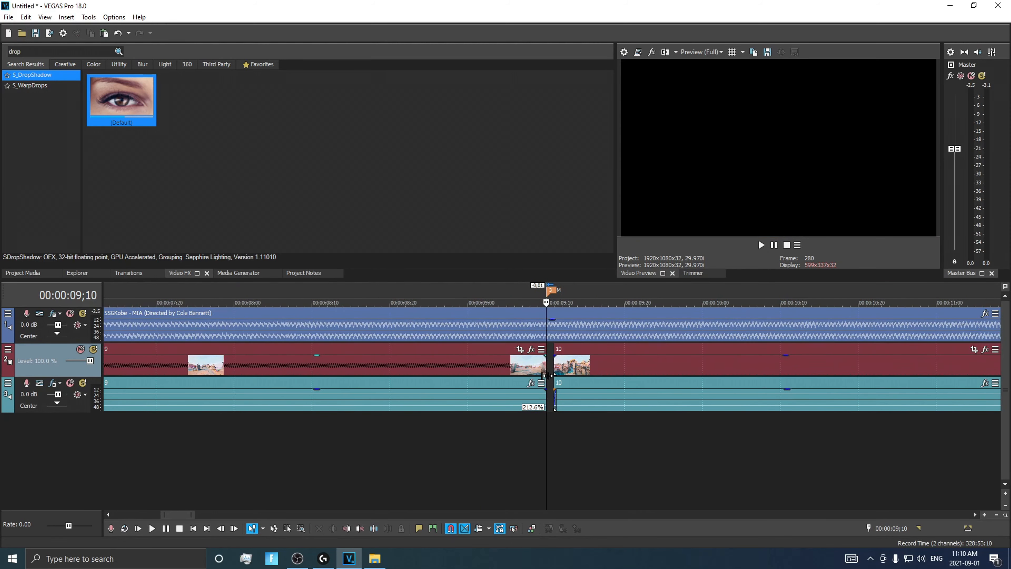
{"action": "left_click_drag", "start_coordinate": [572, 376], "coordinate": [565, 376]}
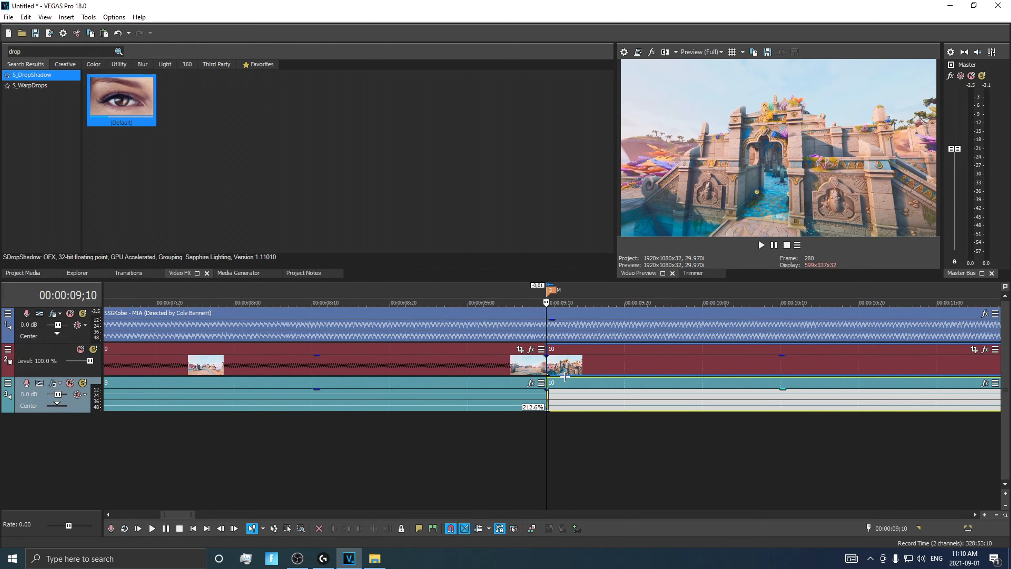
Time-compress clip 10 to 400% so that it ends at about the 00:00:12;06 marker
{"action": "scroll", "coordinate": [543, 311], "scroll_direction": "down", "scroll_amount": 8}
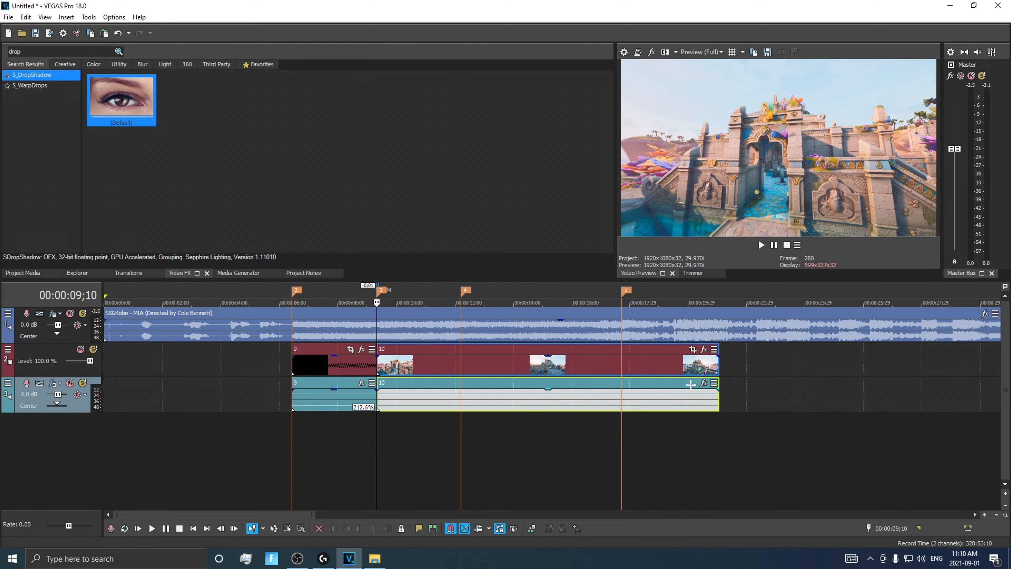
{"action": "left_click_drag", "start_coordinate": [720, 370], "coordinate": [423, 371]}
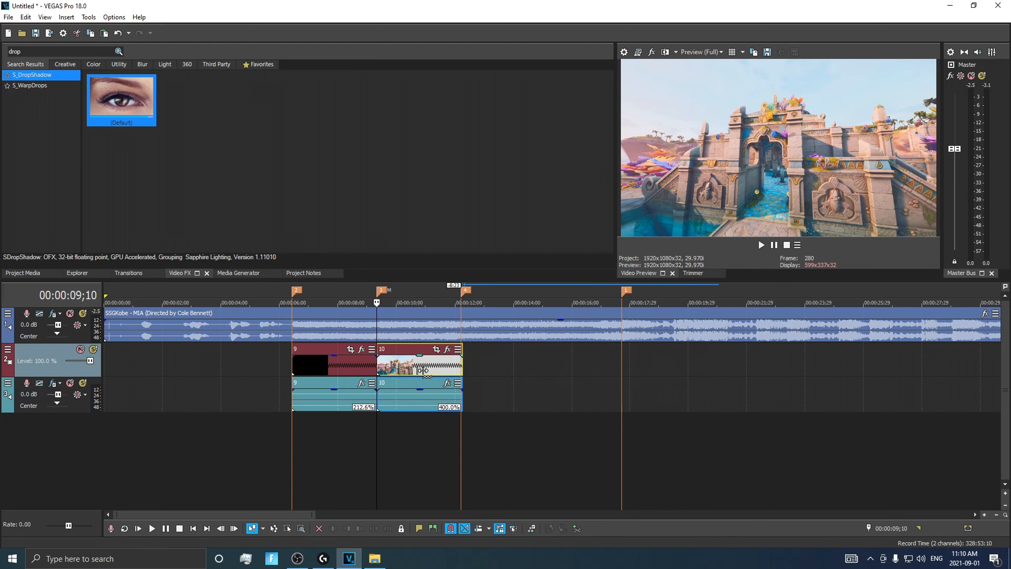
{"action": "scroll", "coordinate": [468, 305], "scroll_direction": "up", "scroll_amount": 3}
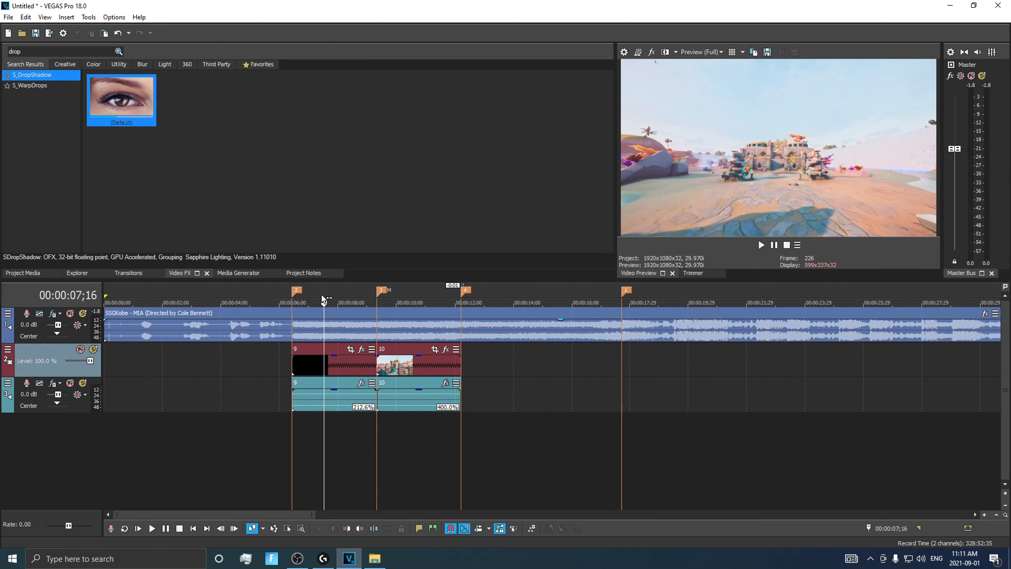
Add a default Titles and Text event on a new track above the song, near the start of clip 9
{"action": "left_click", "coordinate": [228, 273]}
{"action": "left_click", "coordinate": [95, 65]}
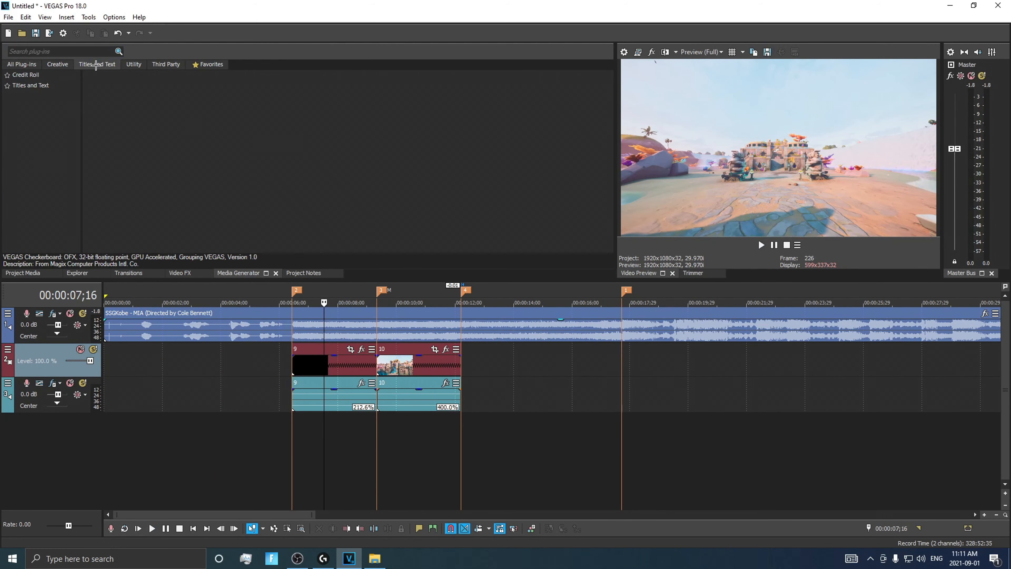
{"action": "mouse_move", "coordinate": [99, 96]}
{"action": "left_mouse_down"}
{"action": "mouse_move", "coordinate": [71, 161]}
{"action": "mouse_move", "coordinate": [297, 307]}
{"action": "left_mouse_up"}
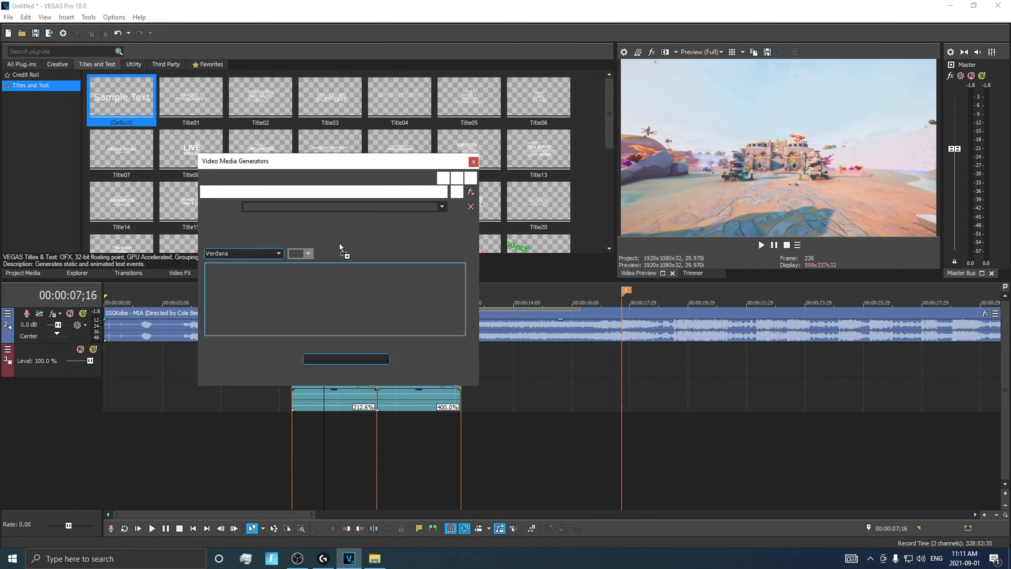
Replace the title's sample text with "Highlights #1"
{"action": "type", "text": "hIGHLIGH"}
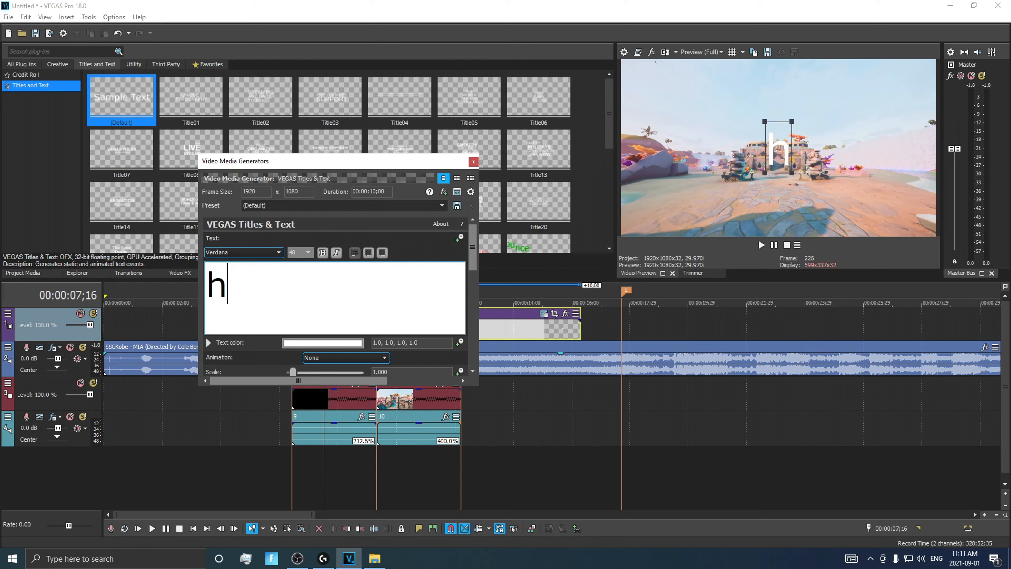
{"action": "key", "text": "BackSpace"}
{"action": "key", "text": "BackSpace"}
{"action": "key", "text": "BackSpace"}
{"action": "key", "text": "BackSpace"}
{"action": "key", "text": "BackSpace"}
{"action": "key", "text": "BackSpace"}
{"action": "key", "text": "BackSpace"}
{"action": "key", "text": "BackSpace"}
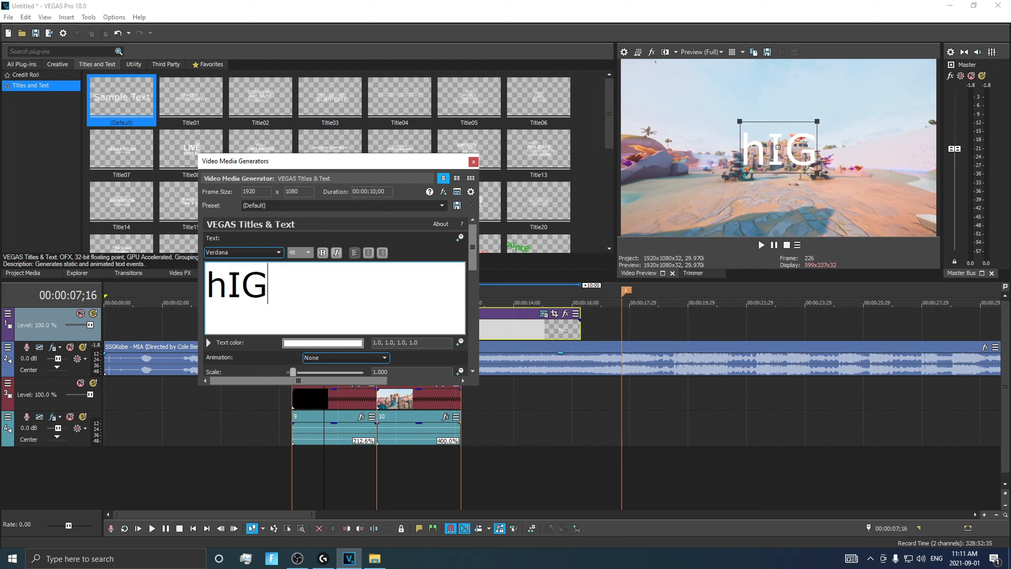
{"action": "type", "text": "Highlk"}
{"action": "key", "text": "BackSpace"}
{"action": "type", "text": "ights #1"}
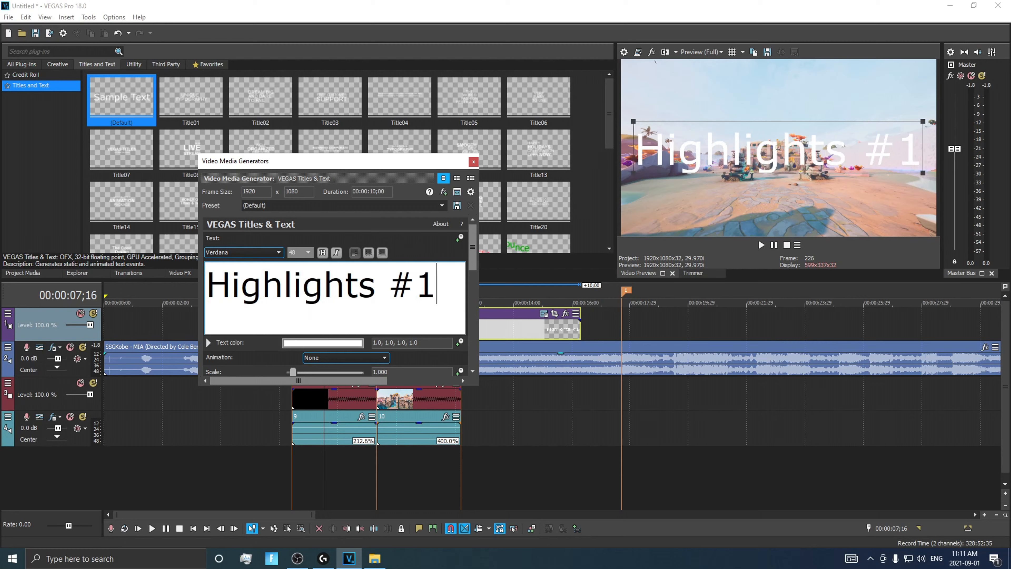
Set the title's font to Dimbo, scale it to about 0.870, and close the generator settings
{"action": "key", "text": "ctrl+a"}
{"action": "left_click", "coordinate": [279, 252]}
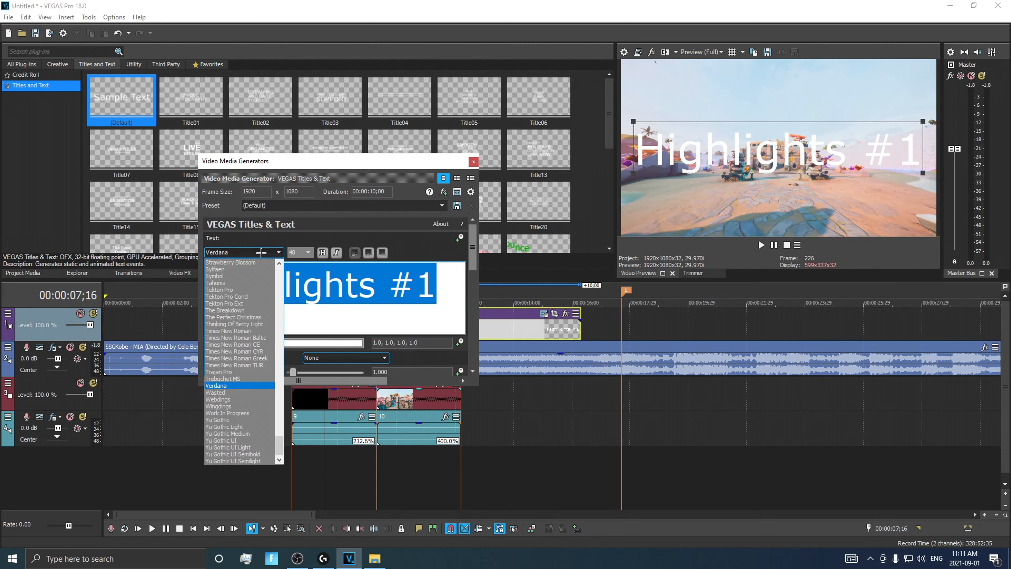
{"action": "left_click", "coordinate": [230, 264]}
{"action": "left_click_drag", "start_coordinate": [687, 122], "coordinate": [699, 126]}
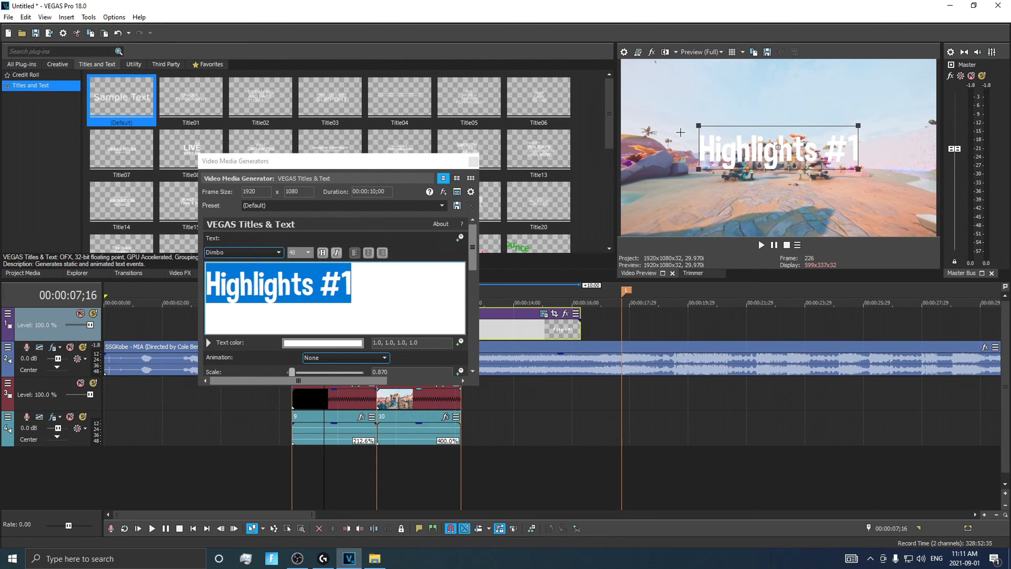
{"action": "left_click", "coordinate": [474, 161]}
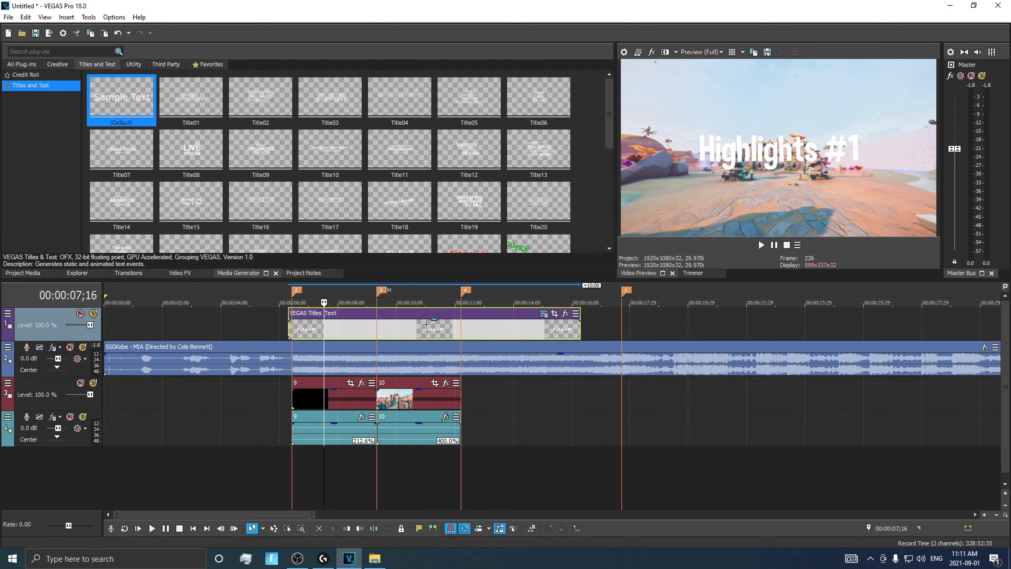
Align the title event with the start of clip 9 and trim its end to the 00:00:09;10 marker
{"action": "left_click_drag", "start_coordinate": [432, 325], "coordinate": [436, 325]}
{"action": "mouse_move", "coordinate": [582, 329]}
{"action": "left_mouse_down"}
{"action": "mouse_move", "coordinate": [326, 329]}
{"action": "mouse_move", "coordinate": [376, 329]}
{"action": "left_mouse_up"}
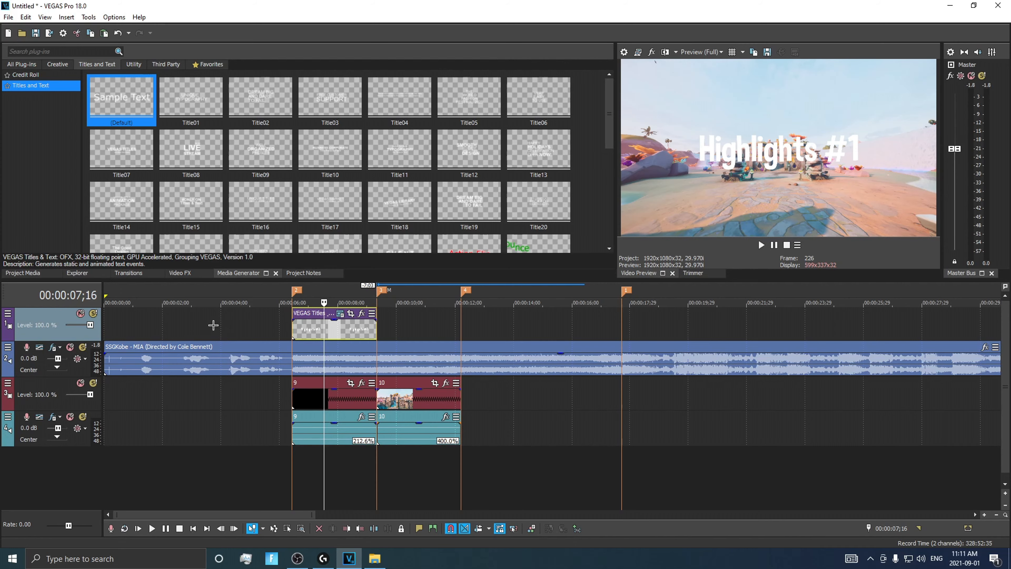
Apply the default S_DropShadow effect to the title and set its shadow opacity to 2.313
{"action": "left_click", "coordinate": [173, 274]}
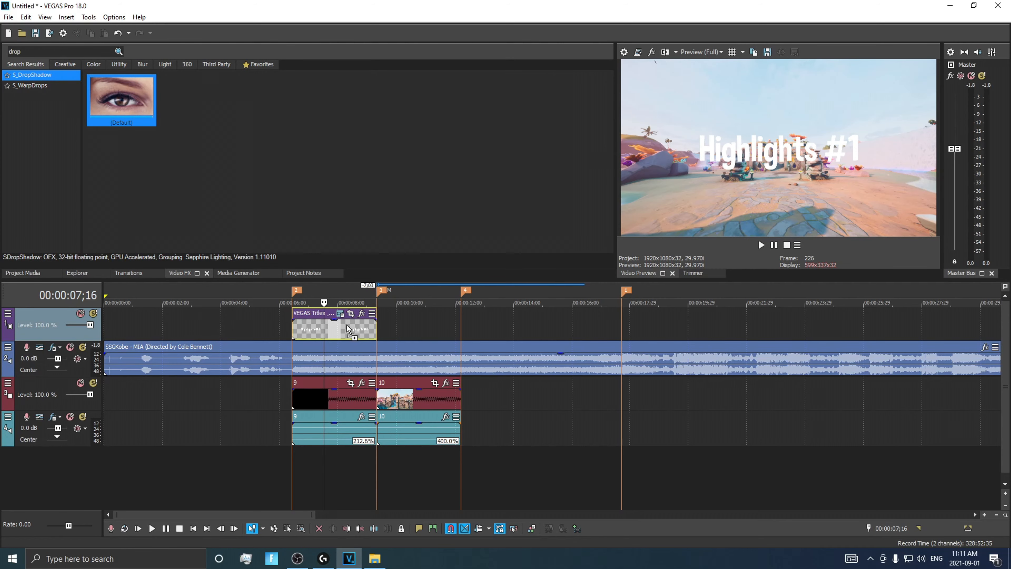
{"action": "left_click_drag", "start_coordinate": [347, 325], "coordinate": [347, 324]}
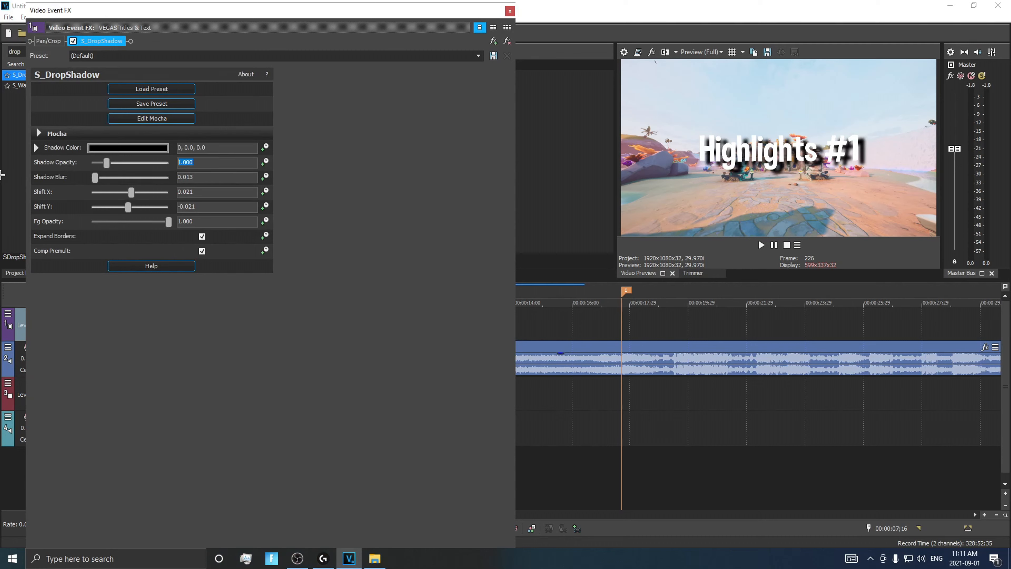
{"action": "type", "text": "2.313"}
{"action": "key", "text": "Return"}
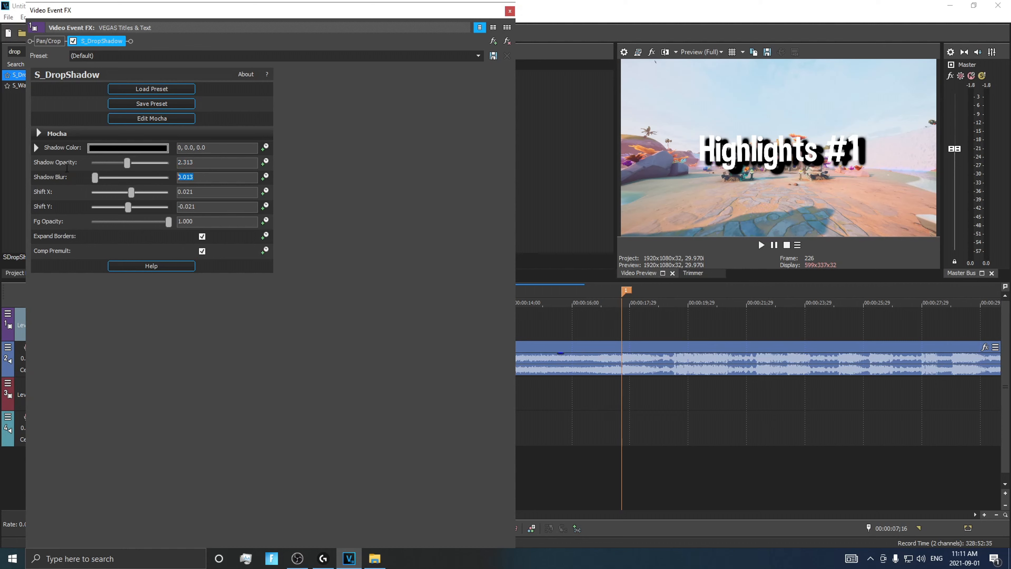
Set the drop shadow's blur to 0.015, Shift X to 0.005 and Shift Y to -0.007, and close the effect settings
{"action": "key", "text": "Return"}
{"action": "type", "text": "0.005"}
{"action": "key", "text": "Return"}
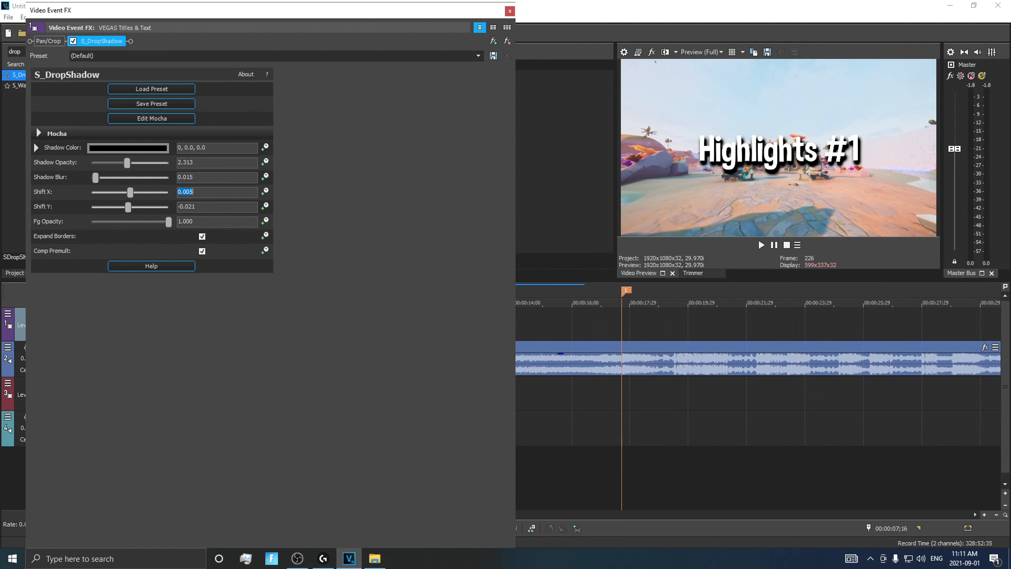
{"action": "type", "text": "-0.007"}
{"action": "key", "text": "Return"}
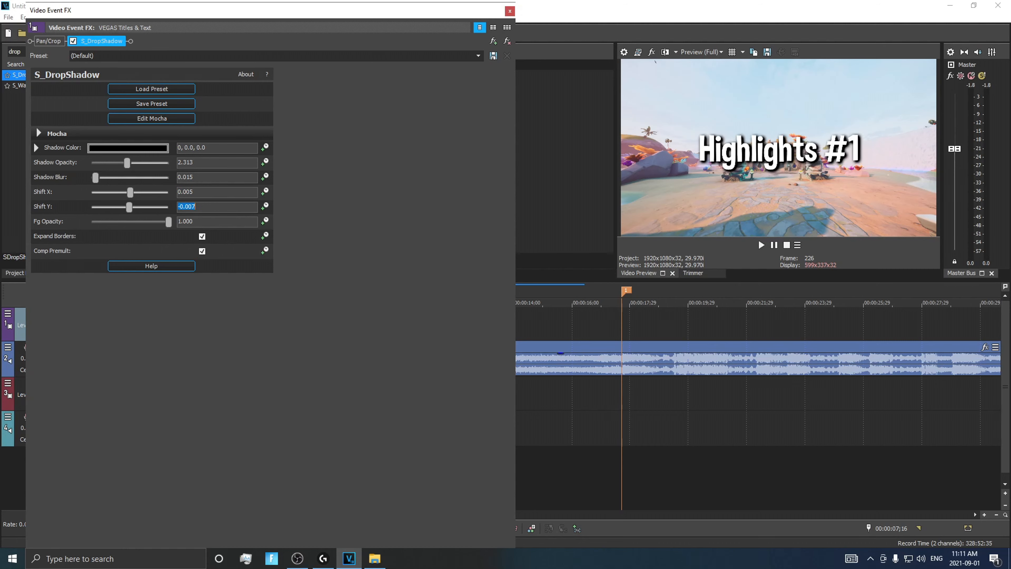
{"action": "left_click", "coordinate": [509, 12]}
Find the S_WarpWaves effect and apply its default preset to the Highlights #1 title
{"action": "type", "text": "warpwaves"}
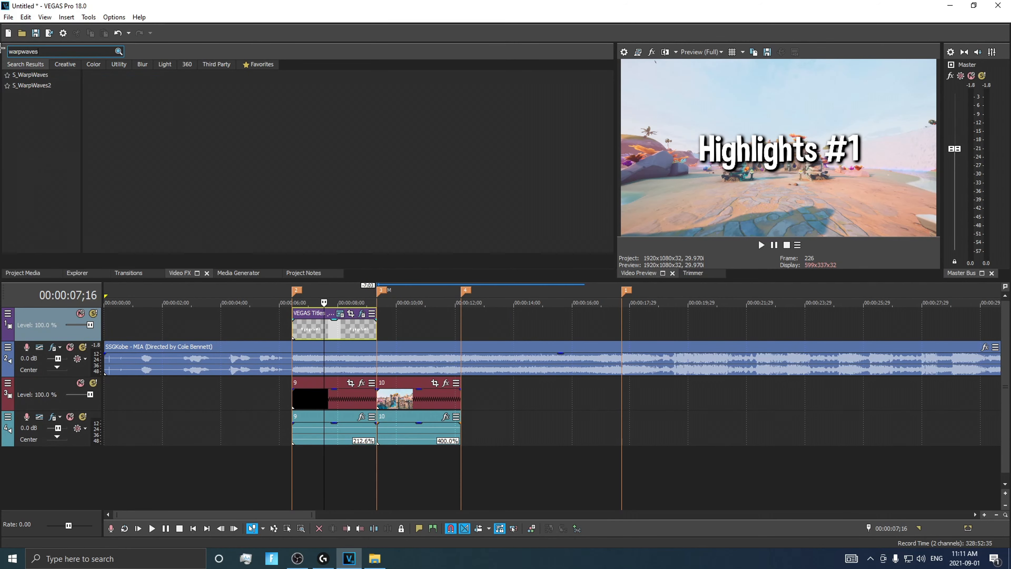
{"action": "left_click", "coordinate": [30, 74]}
{"action": "left_click_drag", "start_coordinate": [121, 98], "coordinate": [151, 124]}
{"action": "left_click_drag", "start_coordinate": [310, 329], "coordinate": [307, 325]}
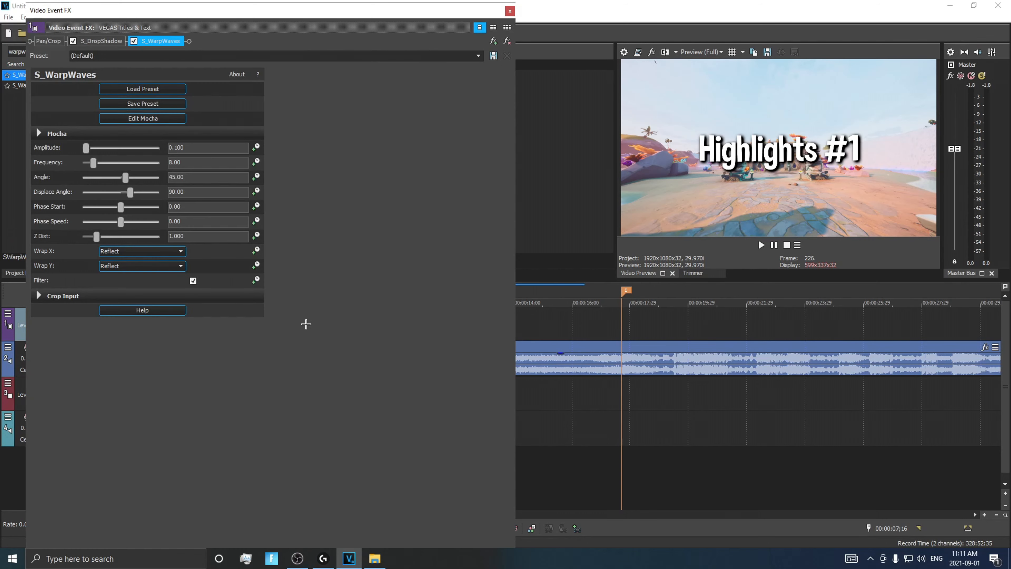
Set the S_WarpWaves amplitude to 0.007 and the frequency to 0.95
{"action": "left_click_drag", "start_coordinate": [187, 148], "coordinate": [172, 147]}
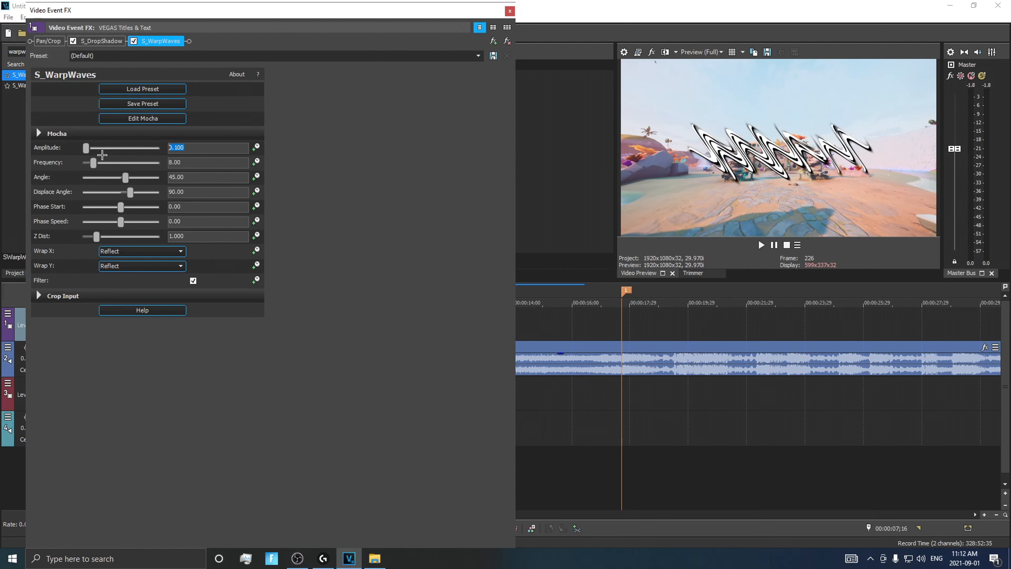
{"action": "key", "text": "BackSpace"}
{"action": "key", "text": "BackSpace"}
{"action": "type", "text": ".007"}
{"action": "key", "text": "Return"}
{"action": "key", "text": "Tab"}
{"action": "type", "text": "8.00"}
{"action": "key", "text": "Return"}
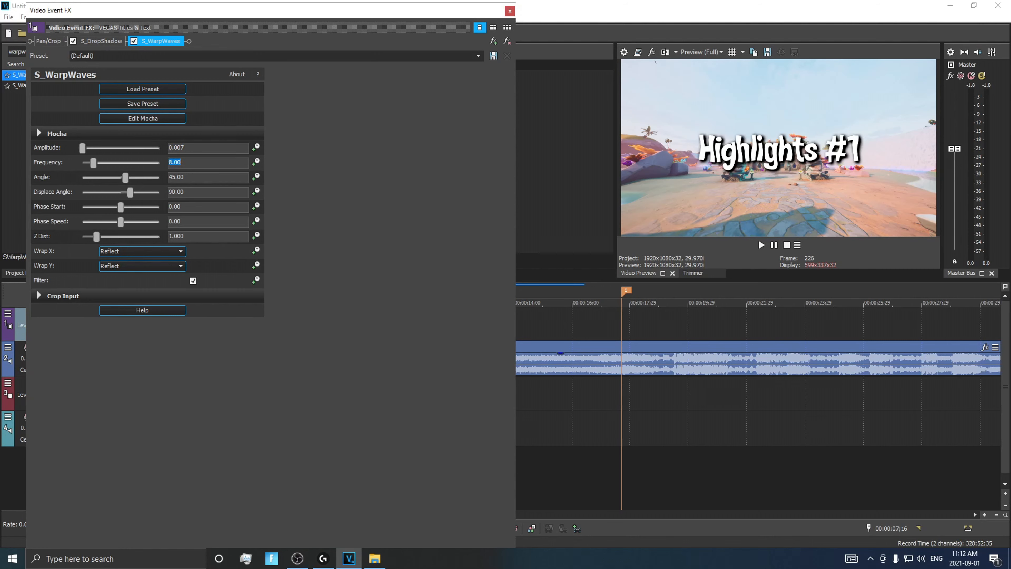
{"action": "type", "text": "0.95"}
{"action": "key", "text": "Return"}
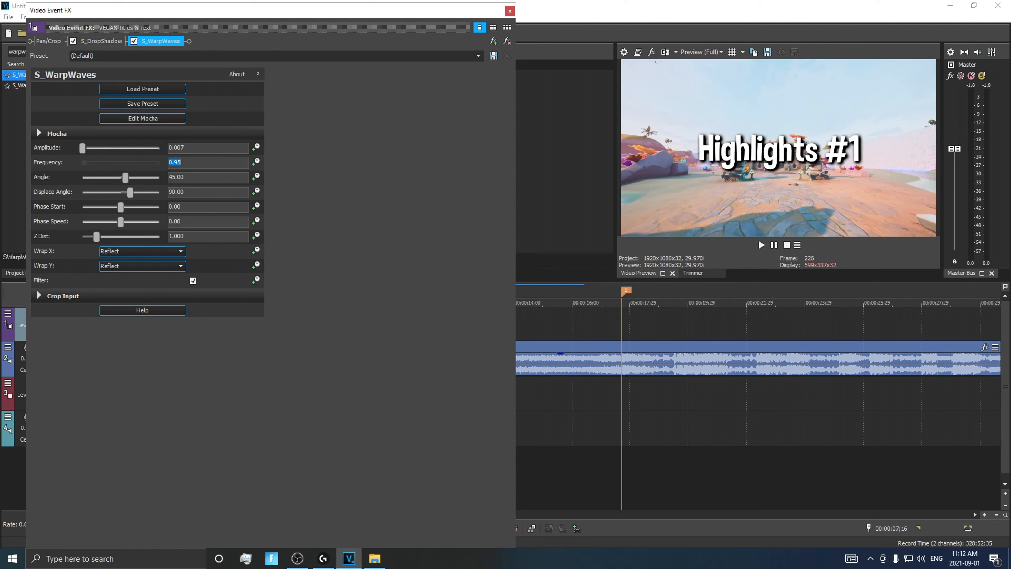
Set the warp's angle to -301.22, displace angle to -120 and phase speed to 1.05, and close the effect settings
{"action": "key", "text": "Tab"}
{"action": "type", "text": "-301.22"}
{"action": "key", "text": "Return"}
{"action": "left_click", "coordinate": [187, 192]}
{"action": "left_click_drag", "start_coordinate": [188, 191], "coordinate": [33, 182]}
{"action": "type", "text": "-120"}
{"action": "key", "text": "Return"}
{"action": "left_click", "coordinate": [197, 222]}
{"action": "left_click_drag", "start_coordinate": [197, 223], "coordinate": [6, 232]}
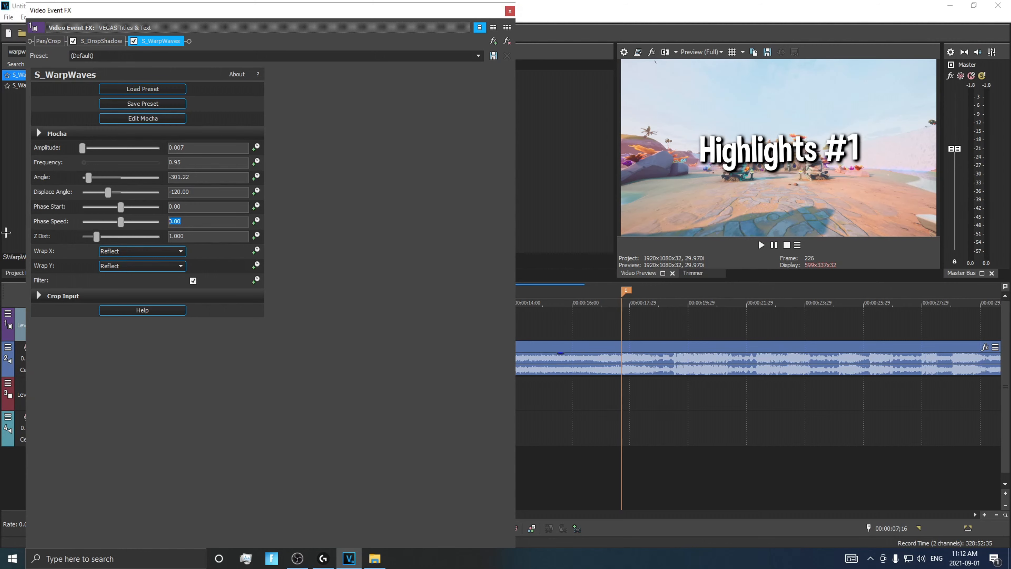
{"action": "type", "text": "1.05"}
{"action": "key", "text": "Return"}
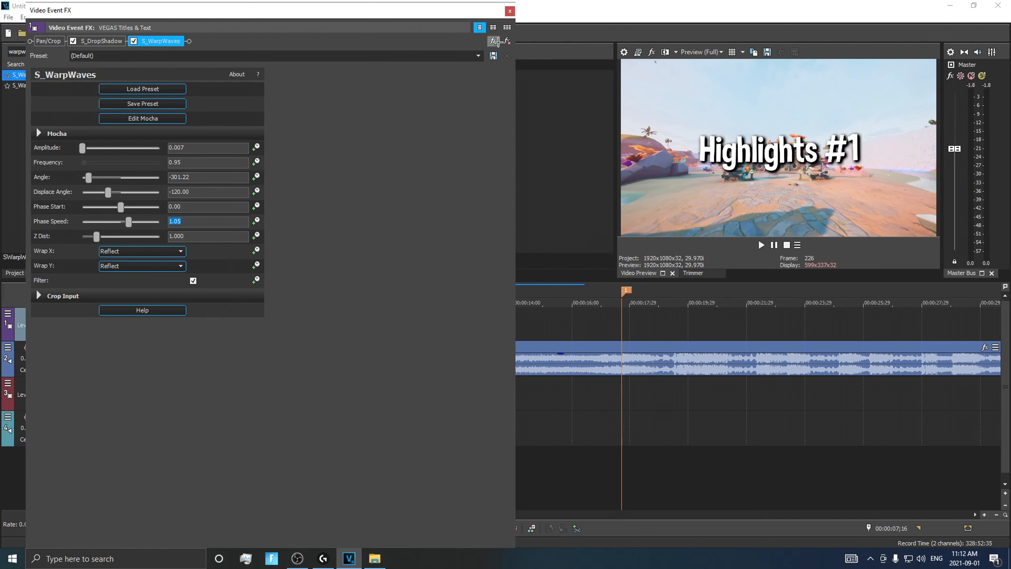
{"action": "left_click", "coordinate": [510, 11]}
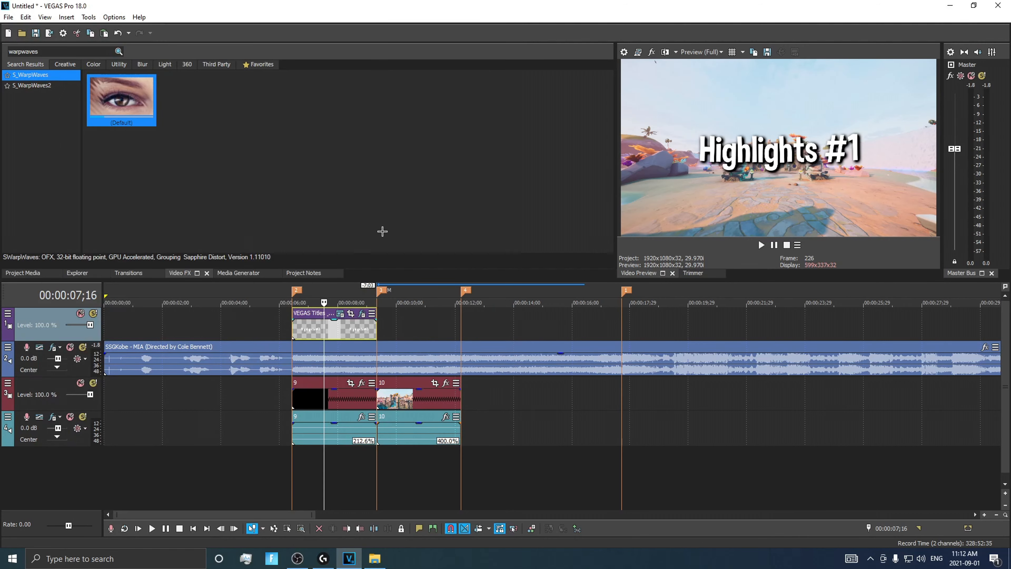
Return the playhead to the start of clip 9 and save the project
{"action": "left_click", "coordinate": [292, 303]}
{"action": "left_click", "coordinate": [8, 18]}
{"action": "left_click", "coordinate": [27, 69]}
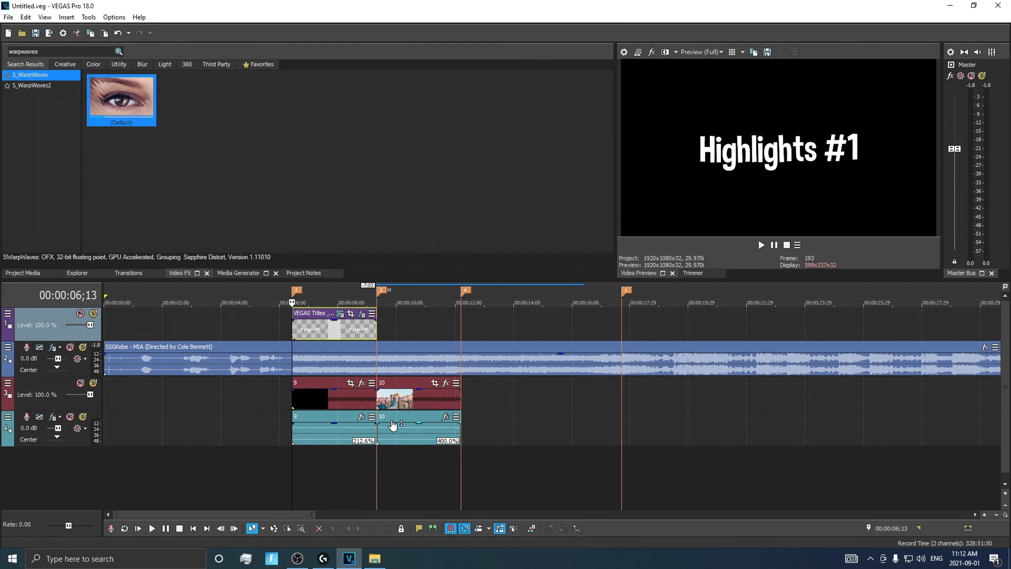
Add a default Titles and Text event directly after the Highlights #1 title, reading "CharggeFPS" in the Dimbo font
{"action": "left_click", "coordinate": [222, 274]}
{"action": "mouse_move", "coordinate": [135, 108]}
{"action": "left_mouse_down"}
{"action": "mouse_move", "coordinate": [360, 323]}
{"action": "mouse_move", "coordinate": [378, 322]}
{"action": "left_mouse_up"}
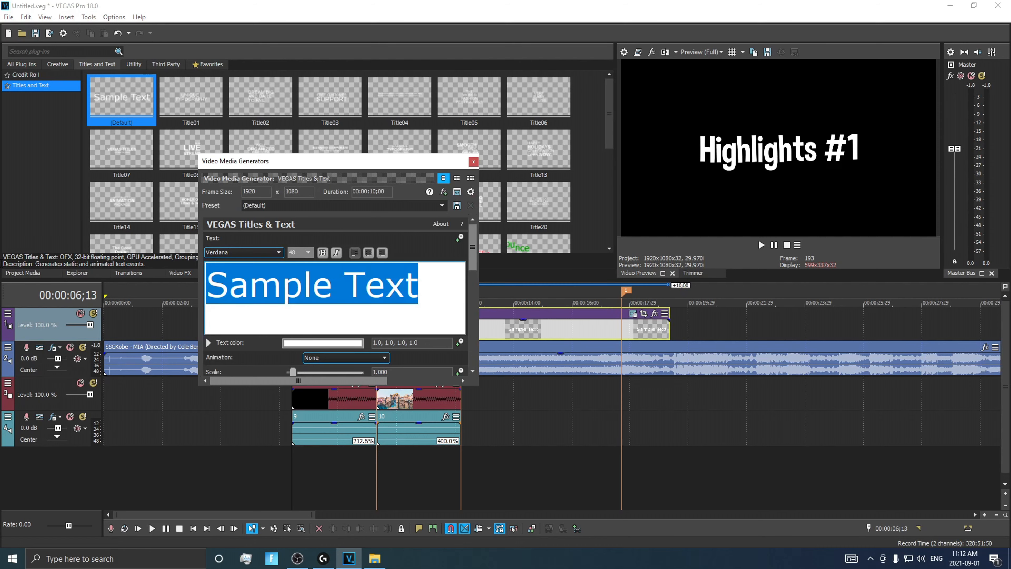
{"action": "type", "text": "Char"}
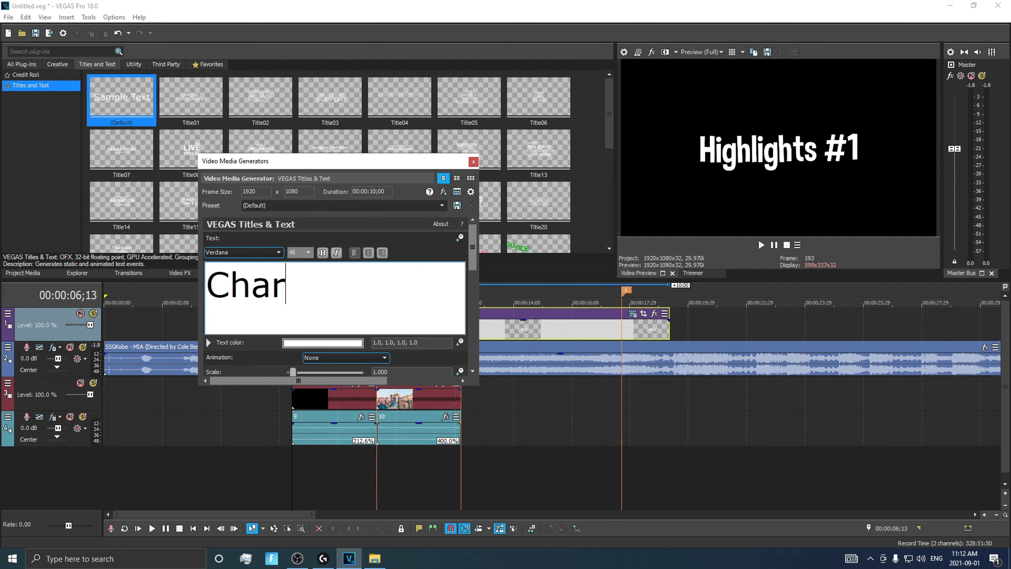
{"action": "type", "text": "ggeFPS"}
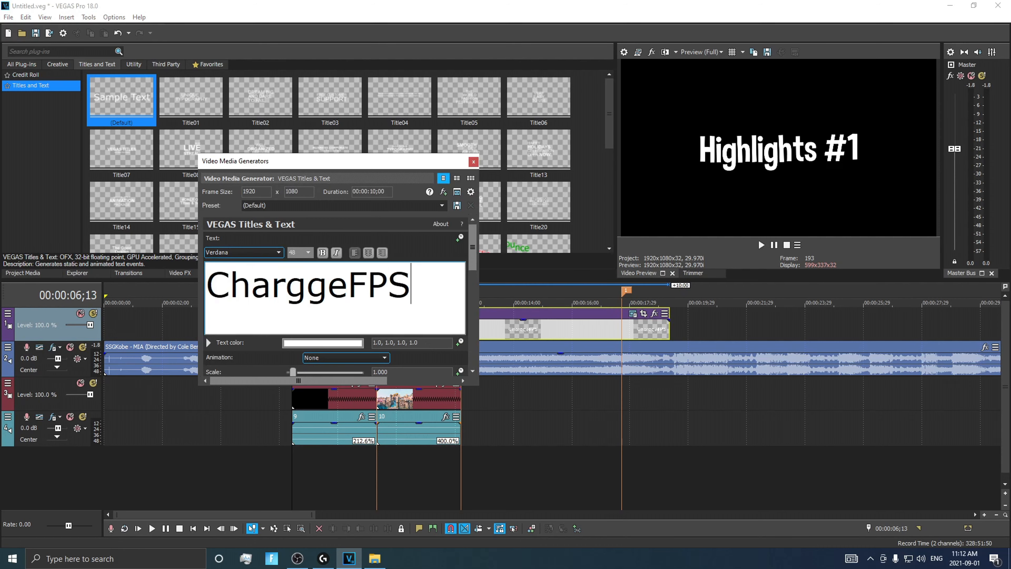
{"action": "left_click_drag", "start_coordinate": [421, 290], "coordinate": [90, 285]}
{"action": "left_click", "coordinate": [231, 252]}
{"action": "left_click", "coordinate": [221, 263]}
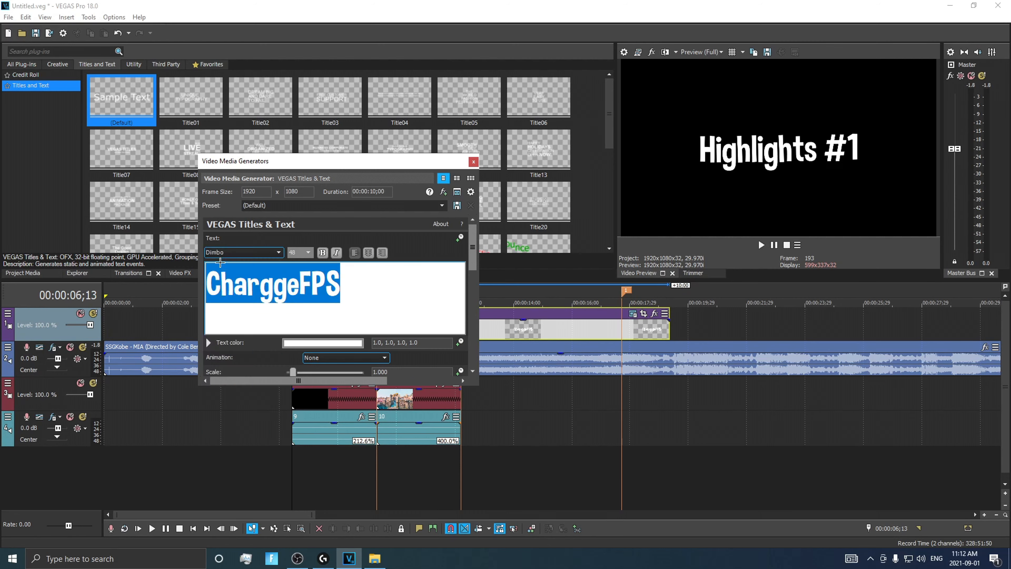
Scale the CharggeFPS text down slightly in the preview, close the generator settings and save the project
{"action": "left_click", "coordinate": [507, 305]}
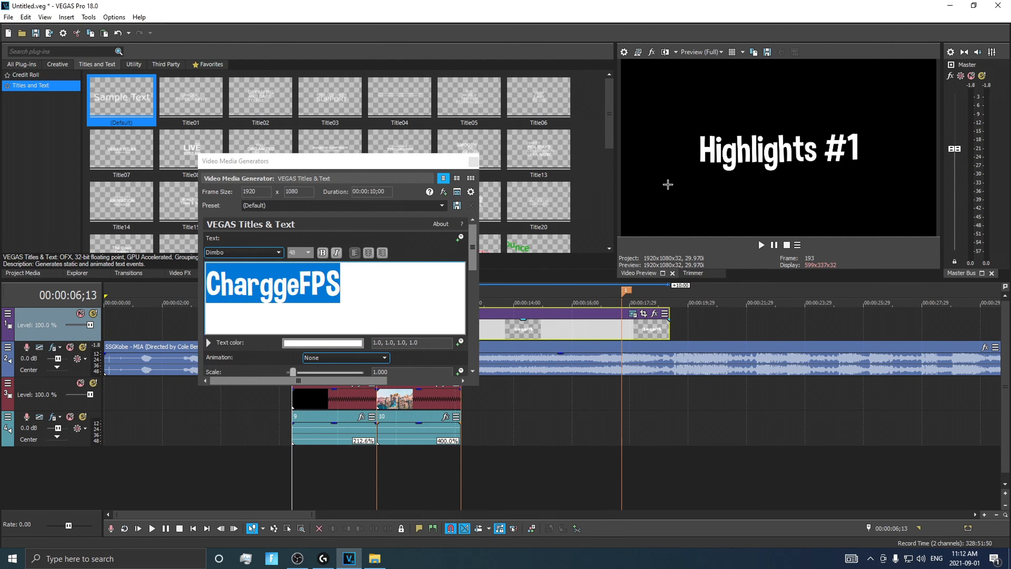
{"action": "left_click", "coordinate": [495, 295]}
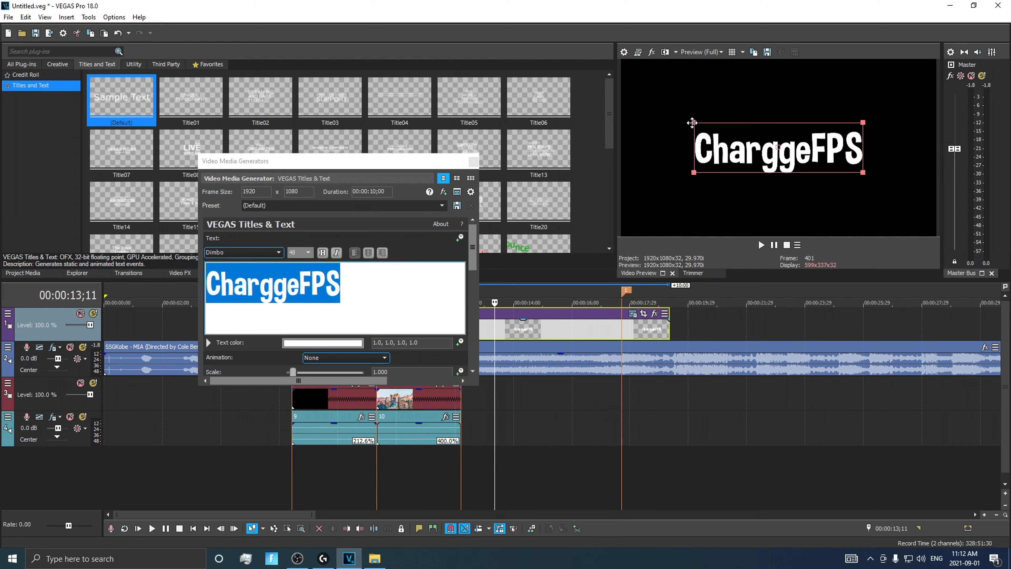
{"action": "left_click_drag", "start_coordinate": [691, 125], "coordinate": [703, 125]}
{"action": "left_click", "coordinate": [473, 161]}
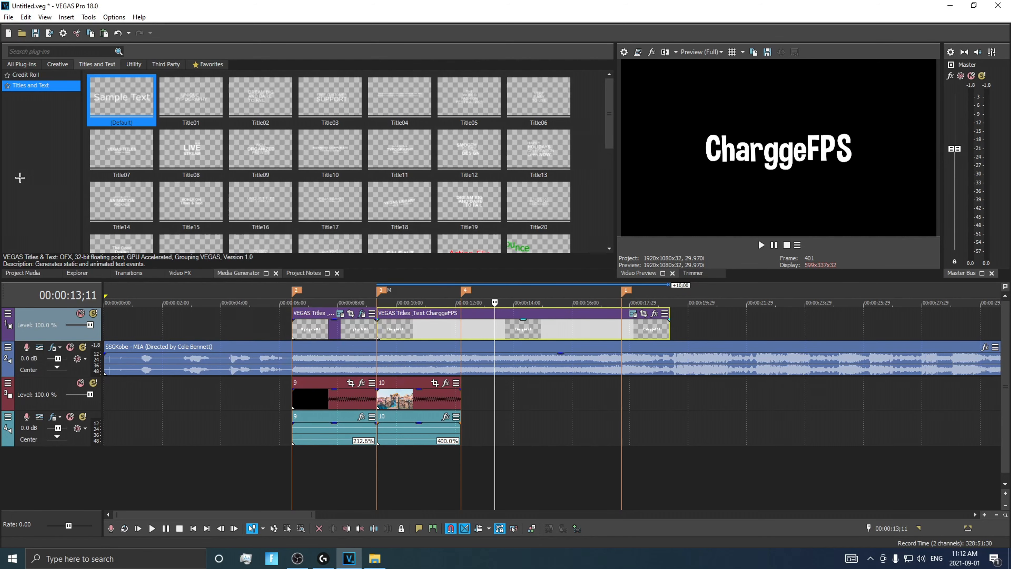
{"action": "left_click", "coordinate": [8, 17]}
{"action": "left_click", "coordinate": [24, 69]}
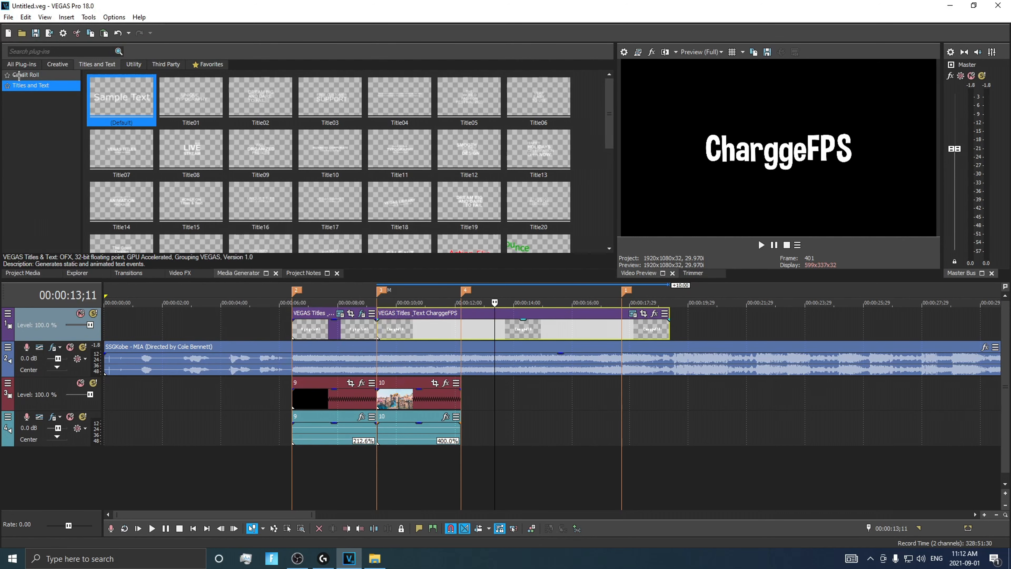
Split the CharggeFPS title at the 00:00:12;06 marker and delete the part after it
{"action": "left_click", "coordinate": [460, 303]}
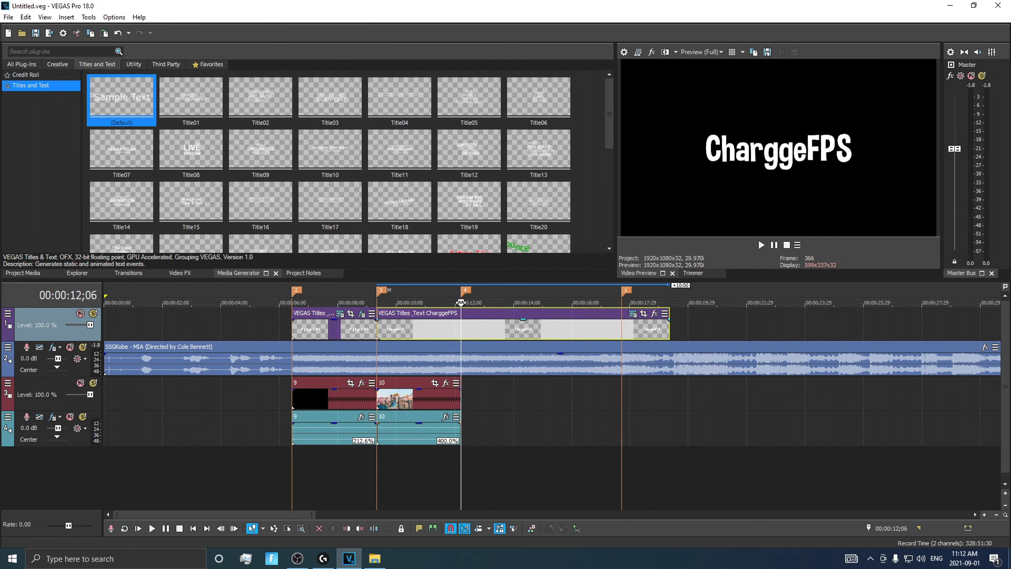
{"action": "scroll", "coordinate": [486, 360], "scroll_direction": "up", "scroll_amount": 3}
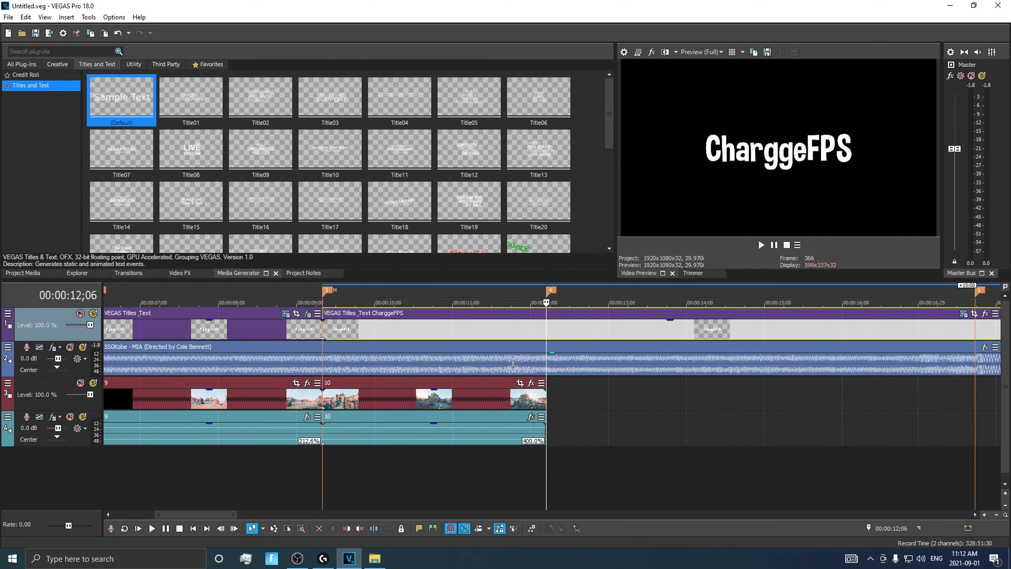
{"action": "key", "text": "s"}
{"action": "left_click", "coordinate": [426, 303]}
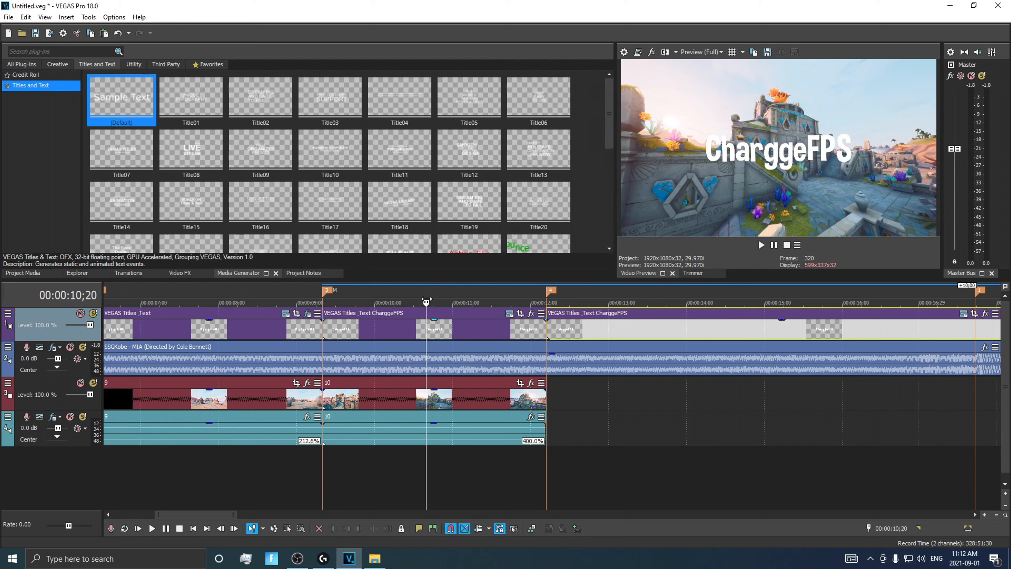
{"action": "left_click", "coordinate": [435, 303]}
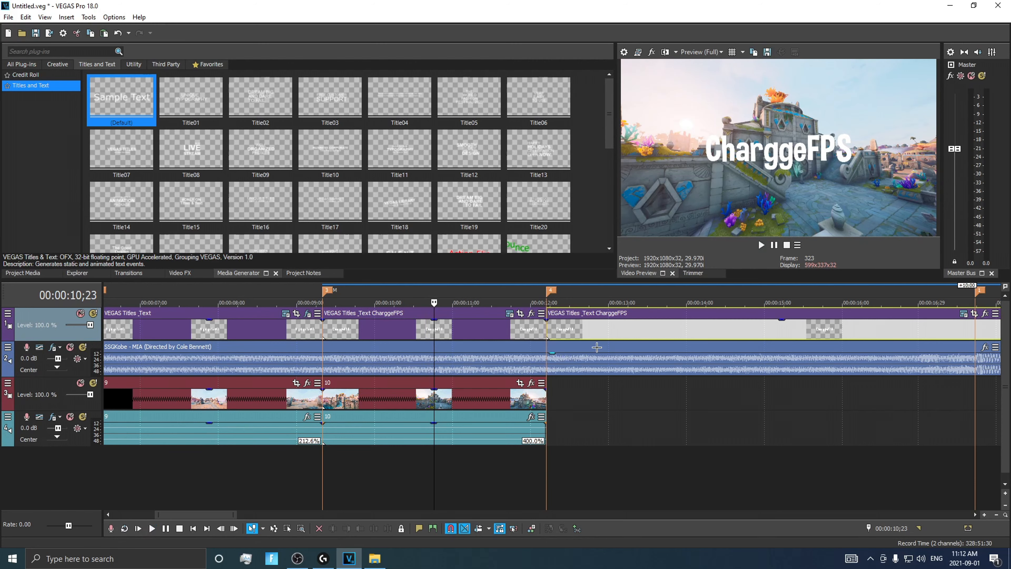
{"action": "key", "text": "Delete"}
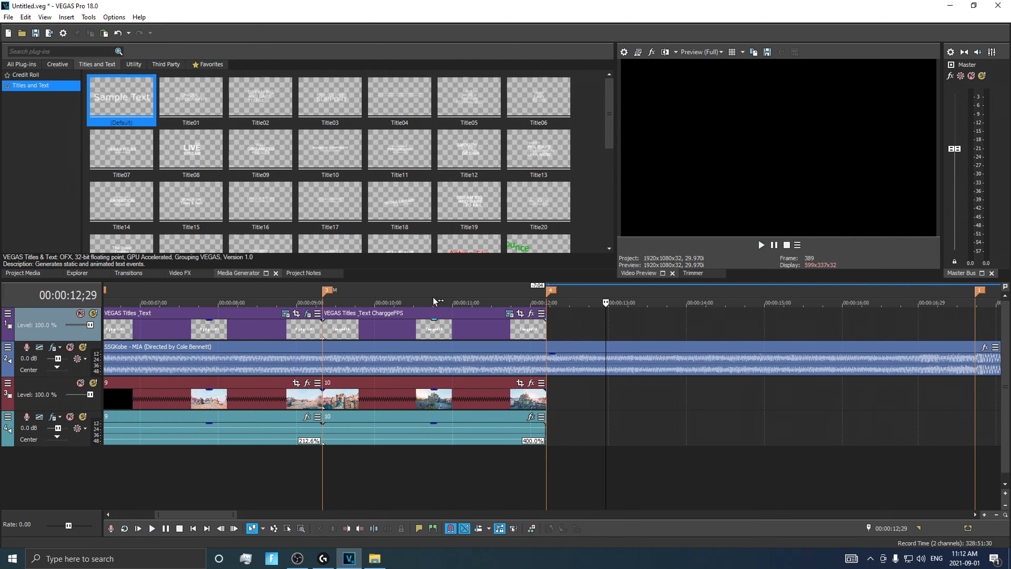
Add a marker at 00:00:10;23, split the CharggeFPS title there and delete its second half
{"action": "key", "text": "m"}
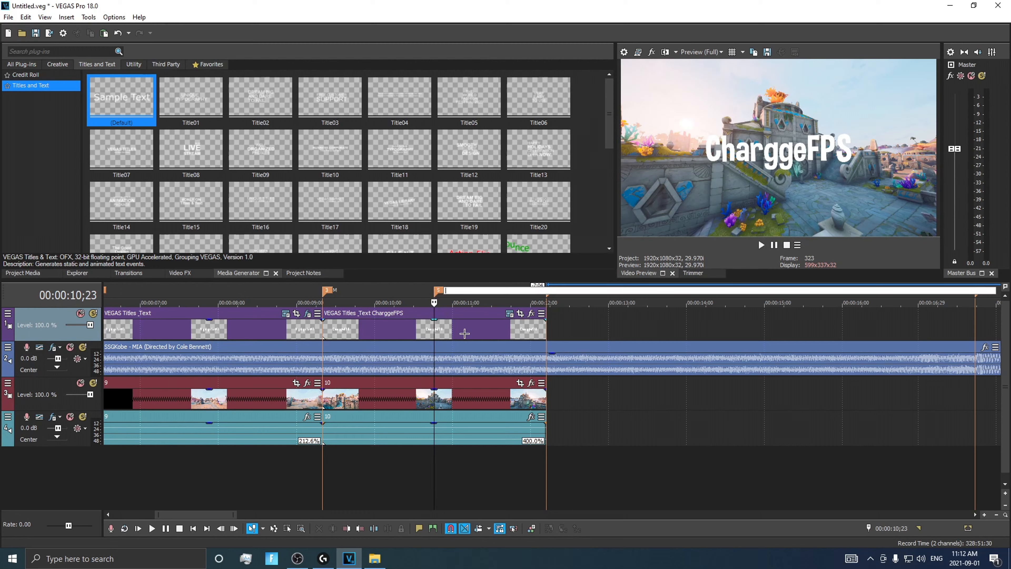
{"action": "left_click", "coordinate": [435, 331]}
{"action": "key", "text": "s"}
{"action": "left_click", "coordinate": [455, 327]}
{"action": "key", "text": "Delete"}
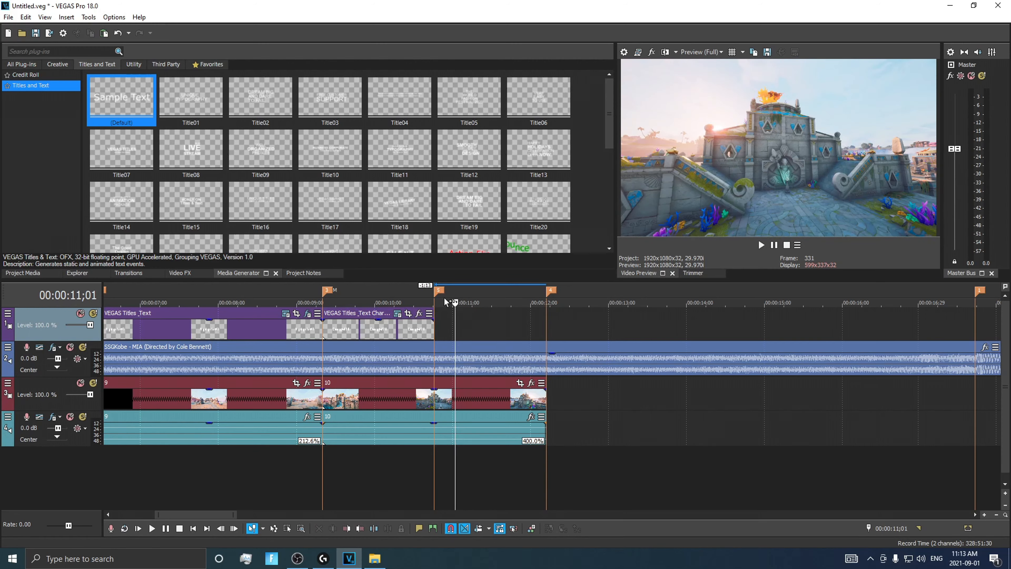
{"action": "left_click_drag", "start_coordinate": [128, 98], "coordinate": [449, 315]}
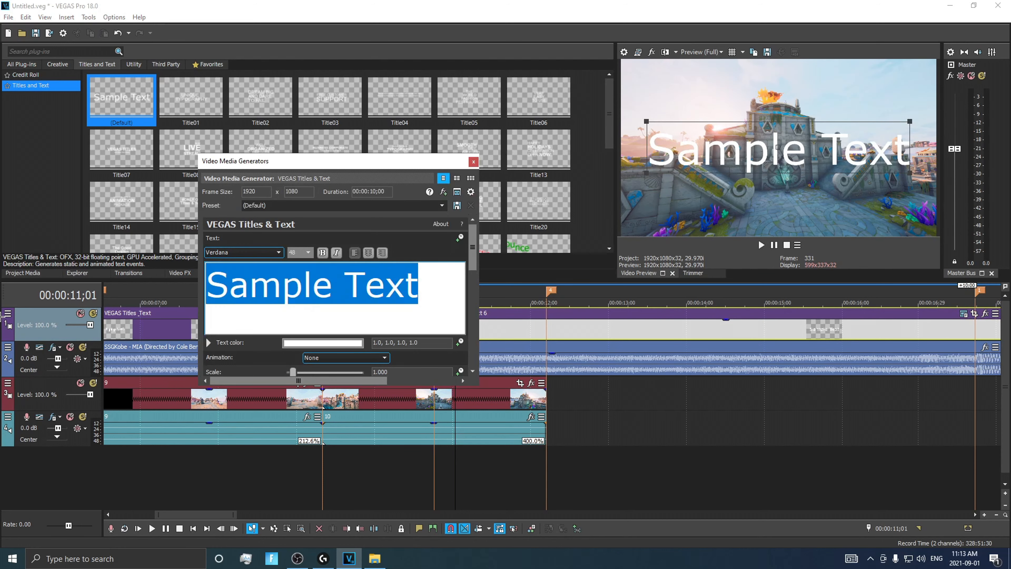
{"action": "type", "text": "@Chargge"}
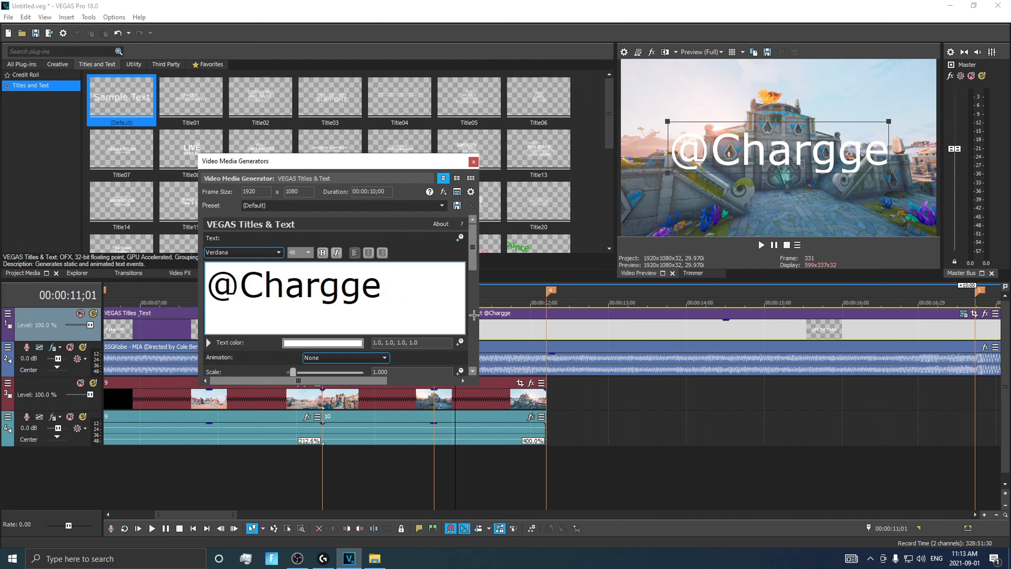
{"action": "key", "text": "ctrl+a"}
{"action": "left_click", "coordinate": [240, 254]}
{"action": "left_click", "coordinate": [222, 262]}
{"action": "left_click_drag", "start_coordinate": [705, 122], "coordinate": [713, 126]}
{"action": "left_click", "coordinate": [473, 162]}
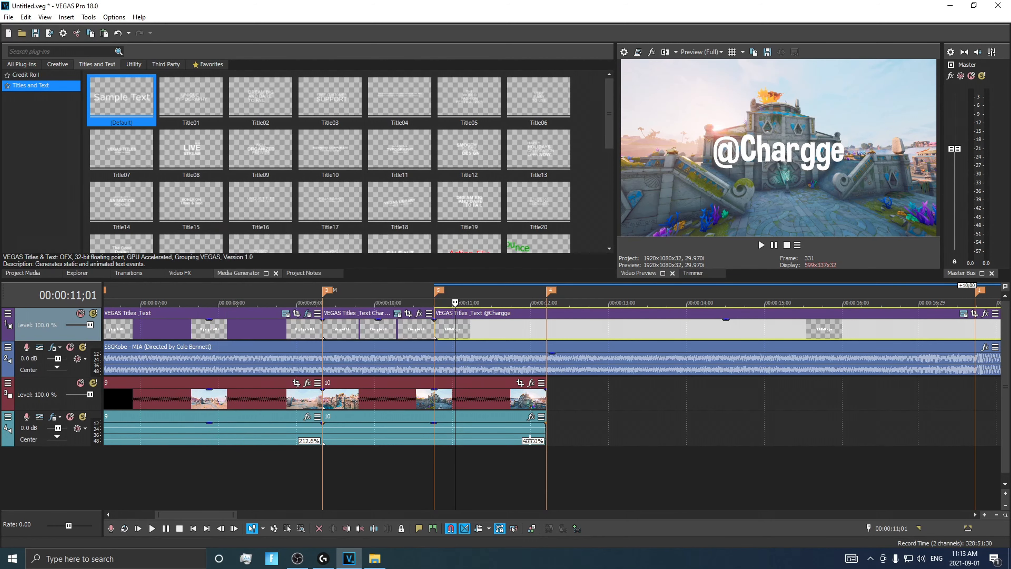
{"action": "left_click_drag", "start_coordinate": [552, 304], "coordinate": [547, 304]}
{"action": "key", "text": "s"}
{"action": "left_click", "coordinate": [572, 330]}
{"action": "key", "text": "Delete"}
{"action": "scroll", "coordinate": [572, 330], "scroll_direction": "down", "scroll_amount": 5}
{"action": "scroll", "coordinate": [496, 364], "scroll_direction": "up", "scroll_amount": 3}
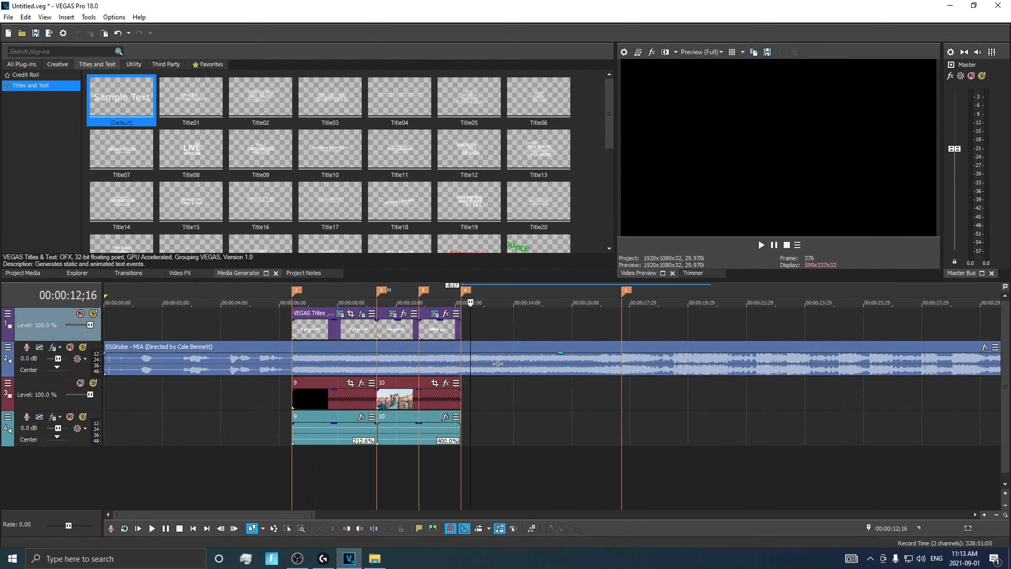
{"action": "scroll", "coordinate": [496, 364], "scroll_direction": "up", "scroll_amount": 2}
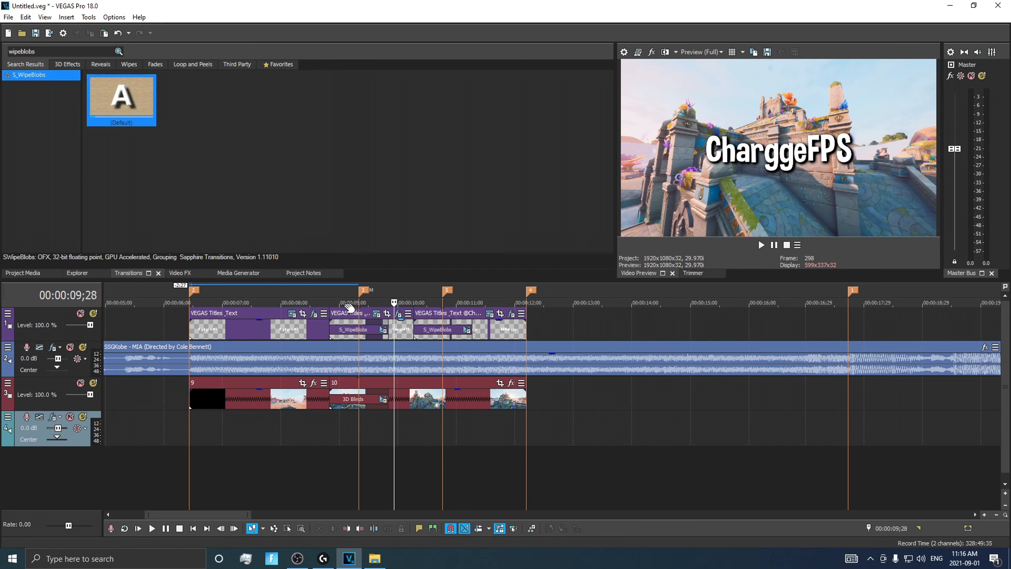
Bring the Twitch logo from Downloads onto a new top track at the 00:00:09;10 marker and trim its end to the 00:00:10;23 marker
{"action": "left_click", "coordinate": [374, 559]}
{"action": "scroll", "coordinate": [540, 245], "scroll_direction": "down", "scroll_amount": 3}
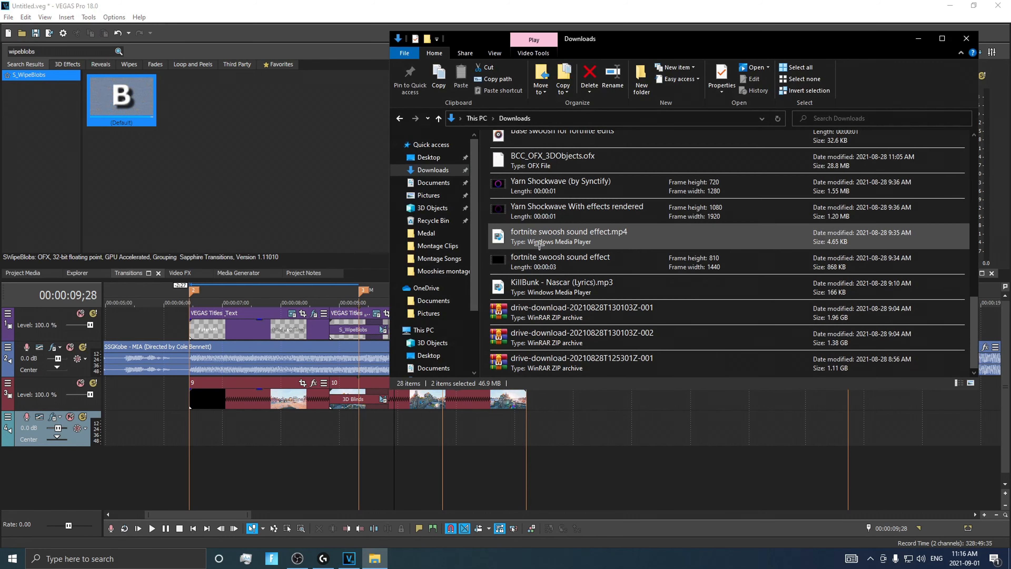
{"action": "scroll", "coordinate": [549, 279], "scroll_direction": "up", "scroll_amount": 3}
{"action": "scroll", "coordinate": [557, 294], "scroll_direction": "up", "scroll_amount": 2}
{"action": "left_click_drag", "start_coordinate": [547, 310], "coordinate": [519, 303]}
{"action": "left_click_drag", "start_coordinate": [518, 303], "coordinate": [367, 303]}
{"action": "left_click", "coordinate": [317, 321]}
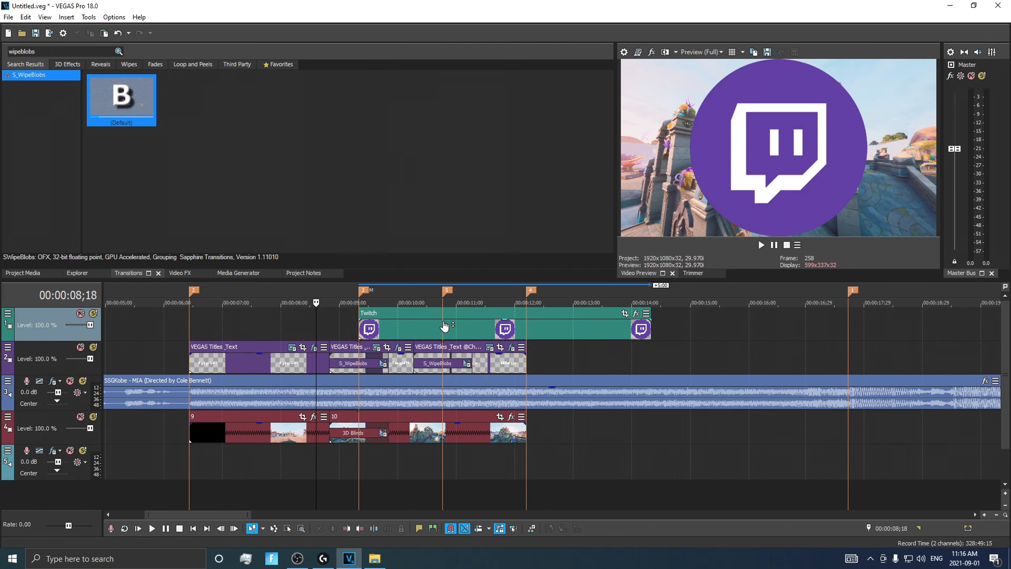
{"action": "left_click_drag", "start_coordinate": [651, 326], "coordinate": [442, 326]}
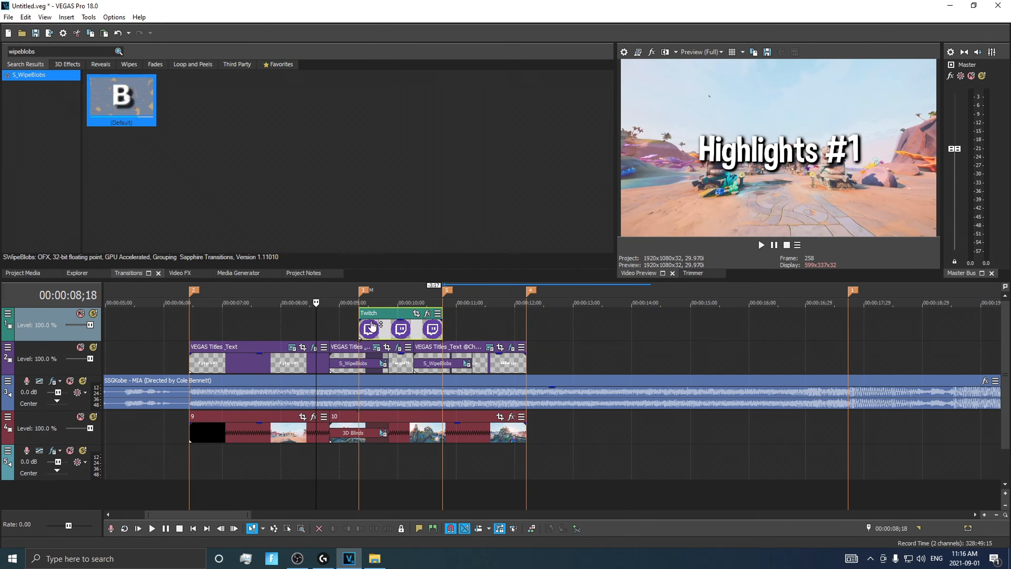
Shrink the Twitch logo by enlarging its Pan/Crop frame to about 1,857 by 1,857, with the playhead over the logo
{"action": "left_click", "coordinate": [416, 314]}
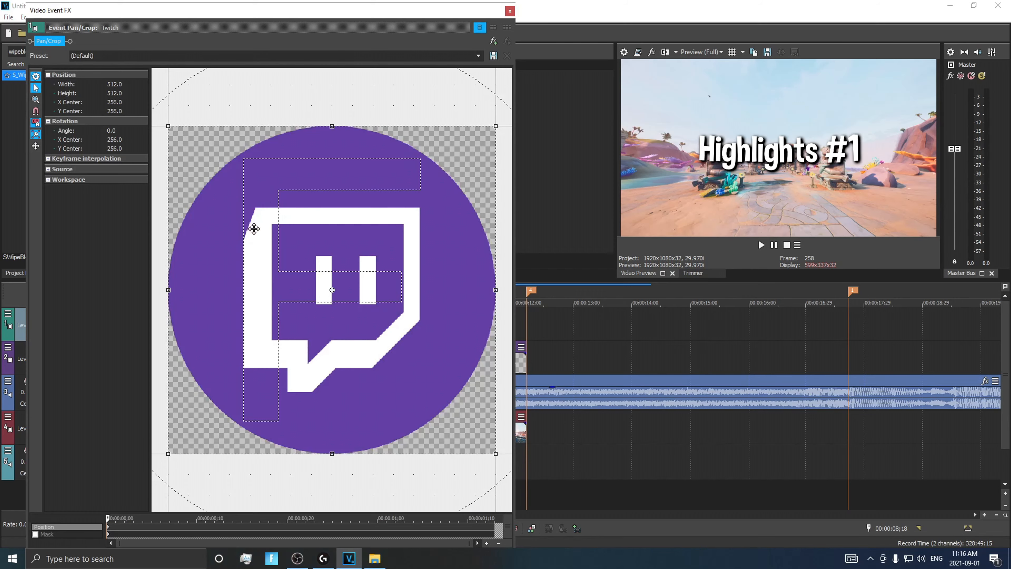
{"action": "scroll", "coordinate": [291, 301], "scroll_direction": "up", "scroll_amount": 1}
{"action": "left_click_drag", "start_coordinate": [423, 9], "coordinate": [832, 27]}
{"action": "left_click", "coordinate": [420, 270]}
{"action": "left_click", "coordinate": [389, 301]}
{"action": "left_click_drag", "start_coordinate": [566, 30], "coordinate": [181, 23]}
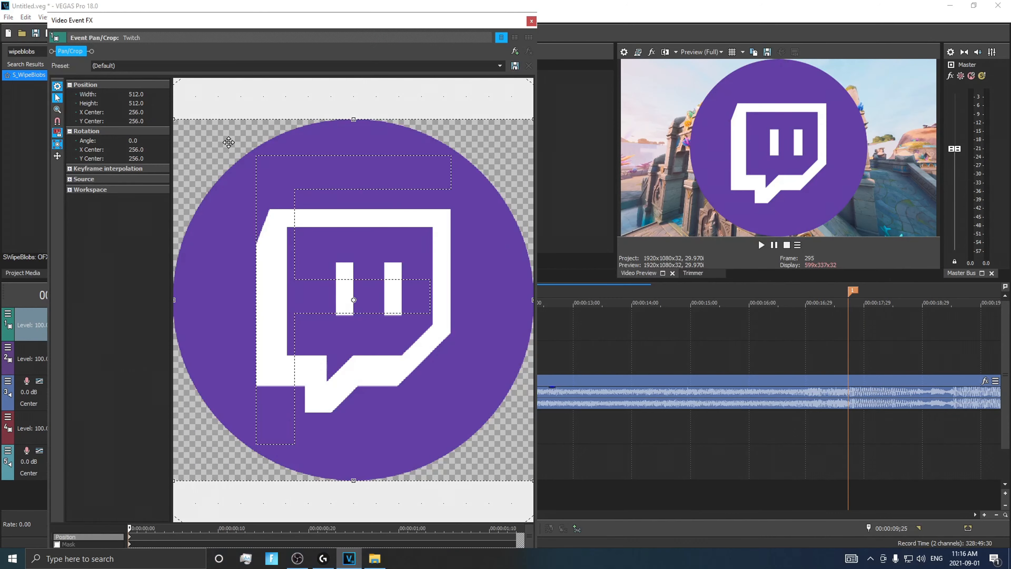
{"action": "scroll", "coordinate": [298, 232], "scroll_direction": "down", "scroll_amount": 3}
{"action": "left_click_drag", "start_coordinate": [292, 245], "coordinate": [150, 98]}
{"action": "scroll", "coordinate": [343, 226], "scroll_direction": "down", "scroll_amount": 4}
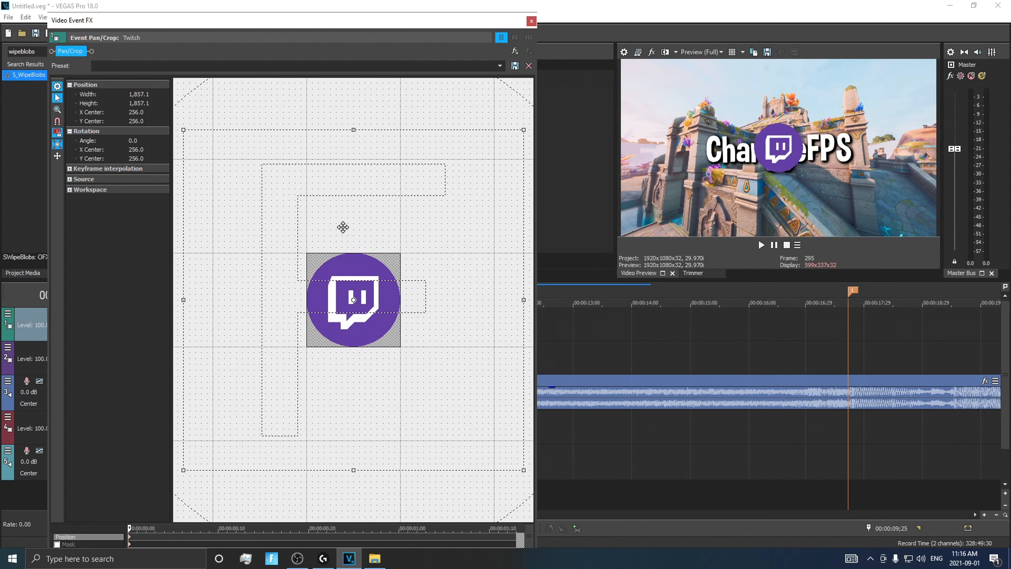
Move the Twitch logo over the start of the CharggeFPS title with a Pan/Crop frame of about 1,994 by 1,994, and close the settings
{"action": "left_click_drag", "start_coordinate": [245, 192], "coordinate": [226, 184]}
{"action": "left_click_drag", "start_coordinate": [318, 241], "coordinate": [395, 235]}
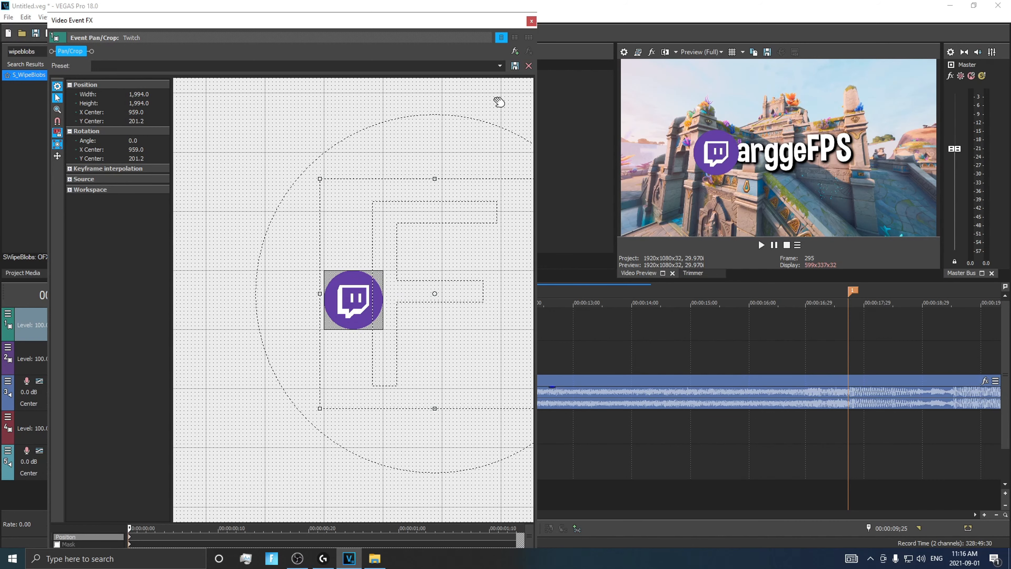
{"action": "left_click", "coordinate": [531, 21]}
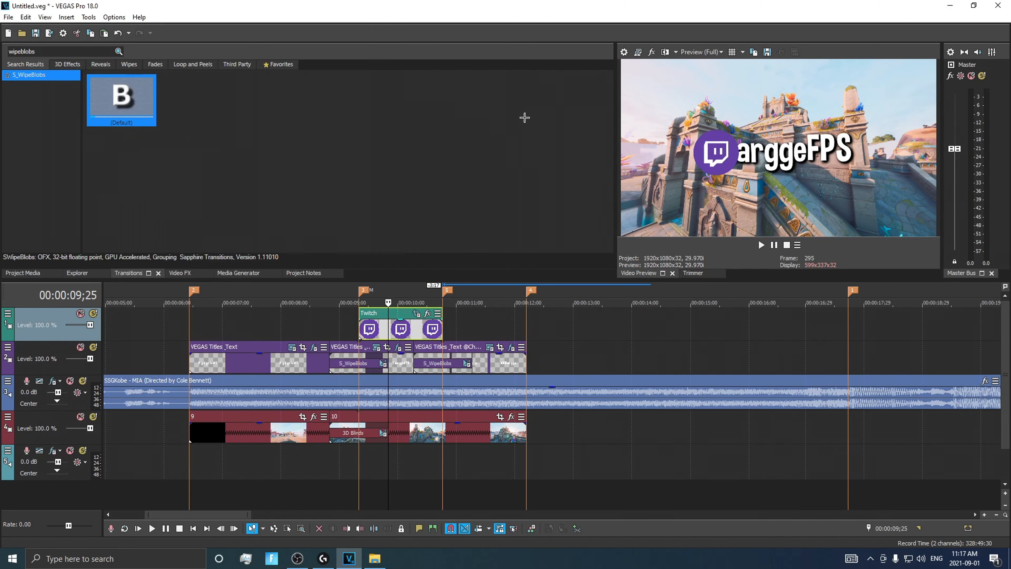
Shift the CharggeFPS title right so it sits directly beside the Twitch logo, and close the generator settings
{"action": "left_click", "coordinate": [398, 350]}
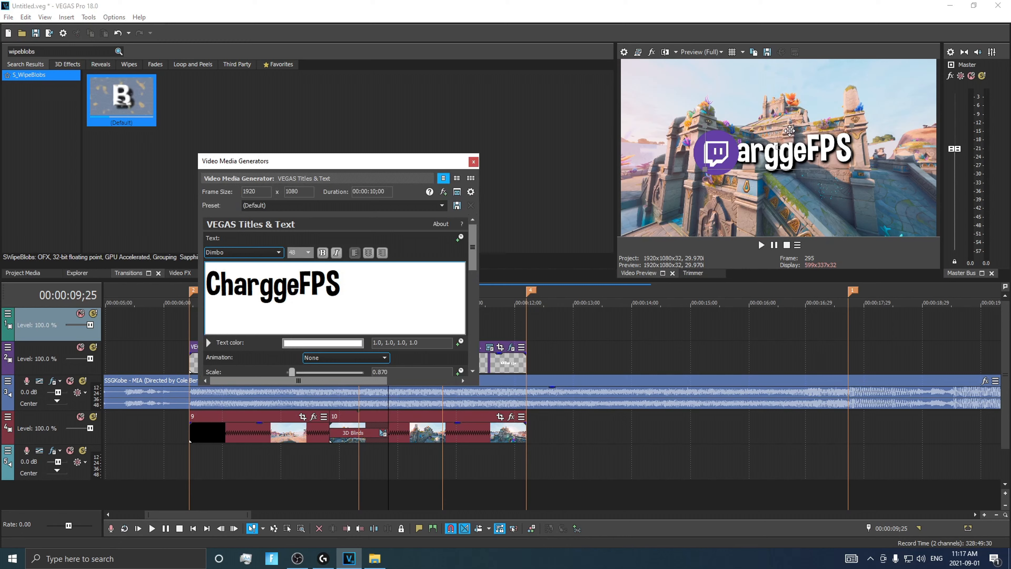
{"action": "left_click_drag", "start_coordinate": [792, 132], "coordinate": [821, 134]}
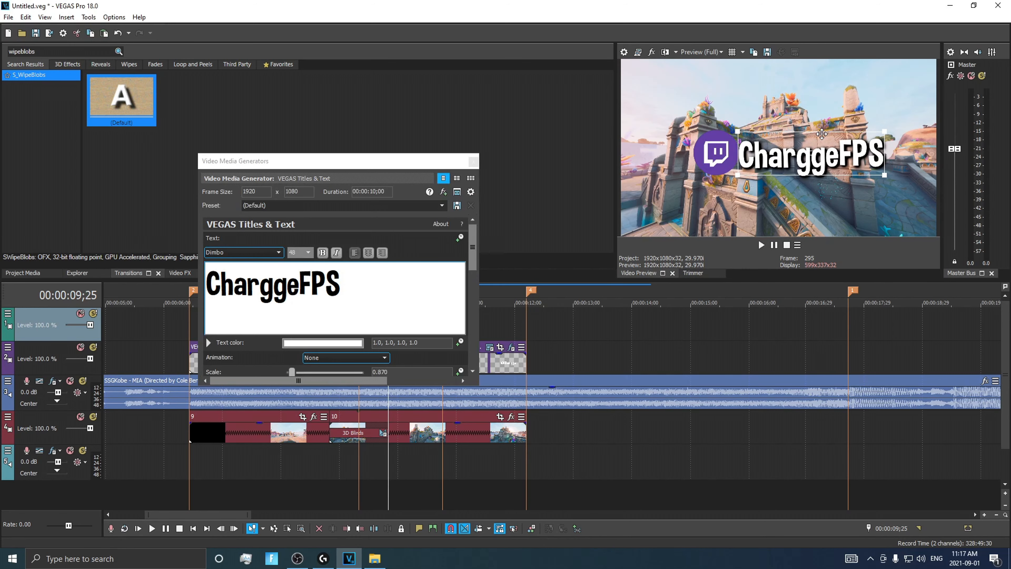
{"action": "left_click", "coordinate": [472, 162]}
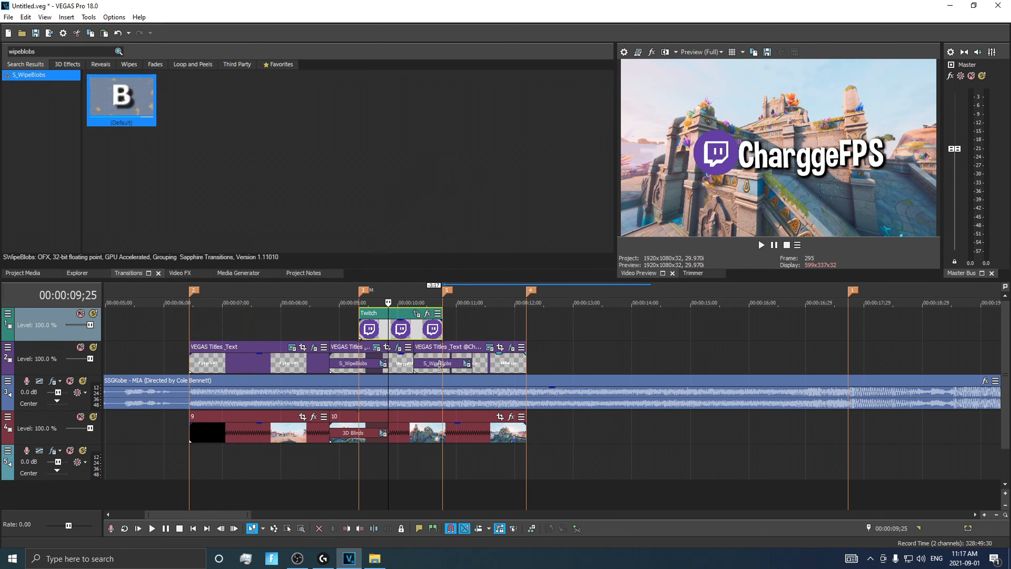
Bring the Twitter logo from Downloads onto the top track right after the Twitch logo and trim its end to the end of clip 10
{"action": "left_click", "coordinate": [374, 559]}
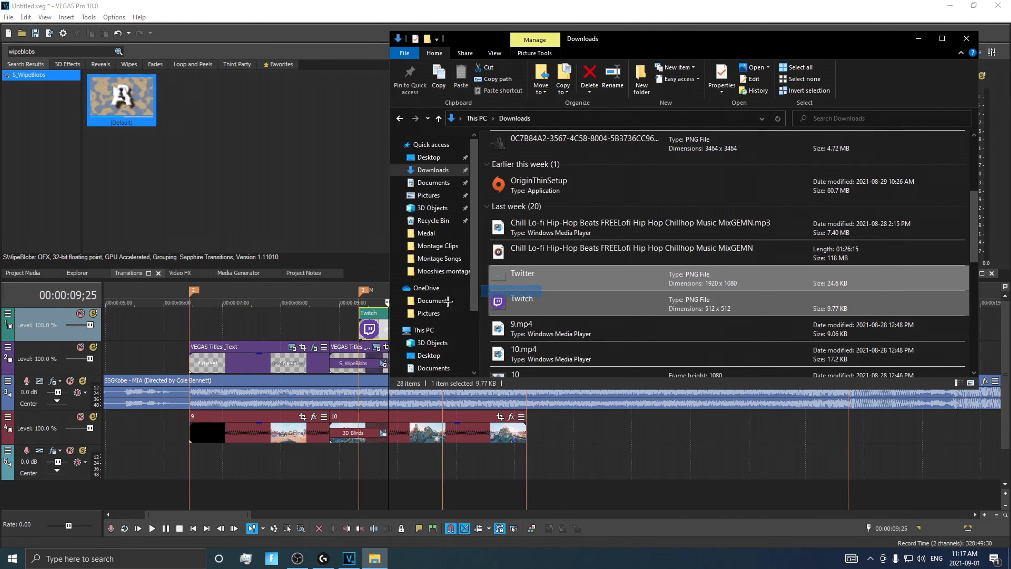
{"action": "mouse_move", "coordinate": [521, 276]}
{"action": "left_mouse_down"}
{"action": "mouse_move", "coordinate": [382, 326]}
{"action": "mouse_move", "coordinate": [372, 317]}
{"action": "mouse_move", "coordinate": [487, 330]}
{"action": "left_mouse_up"}
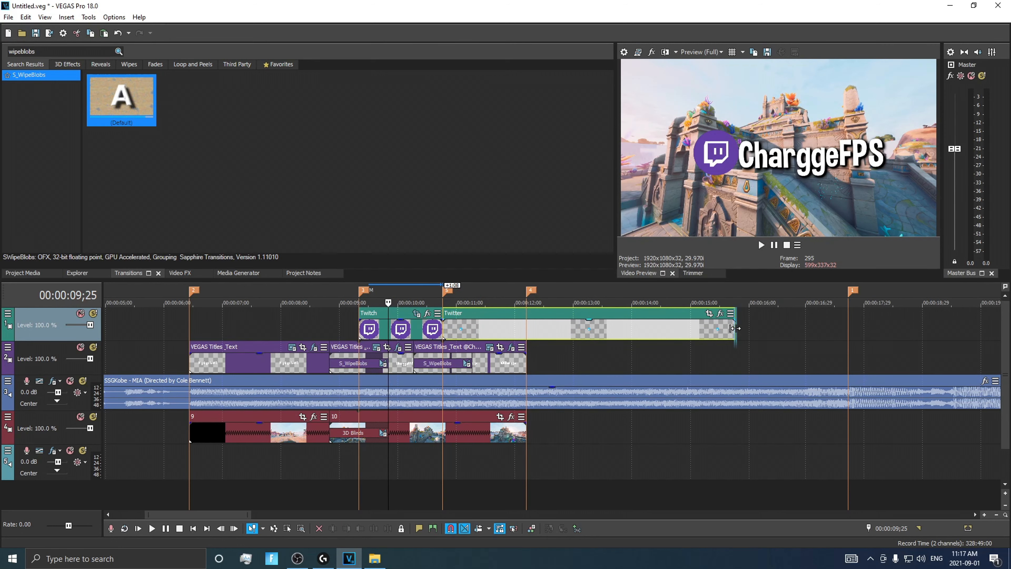
{"action": "left_click_drag", "start_coordinate": [735, 327], "coordinate": [526, 329]}
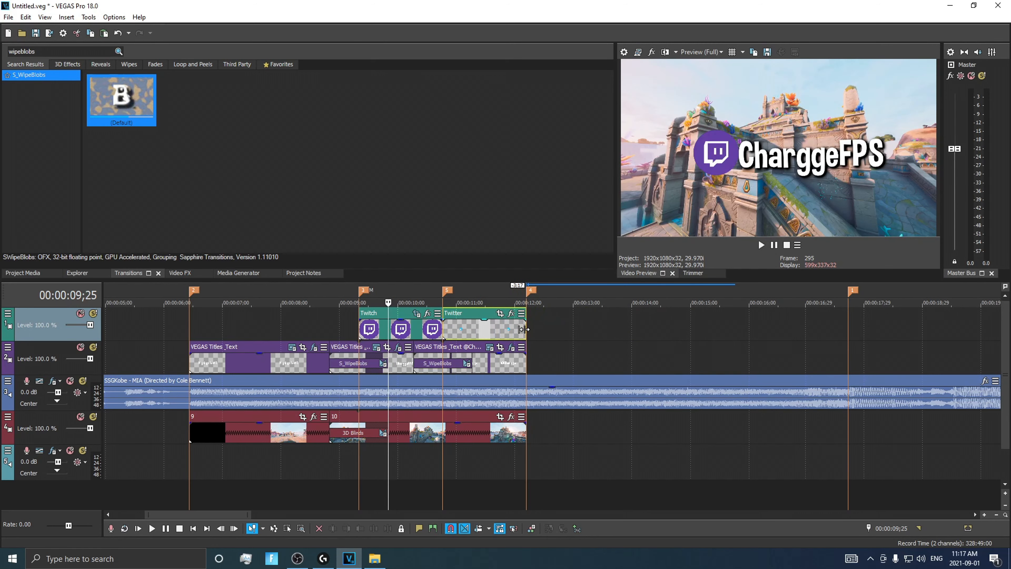
Enlarge the Twitter logo and move it left with a Pan/Crop frame of about 1,211 by 681, centred near 1,167, 533, with the playhead over it
{"action": "left_click", "coordinate": [501, 313]}
{"action": "scroll", "coordinate": [301, 282], "scroll_direction": "down", "scroll_amount": 4}
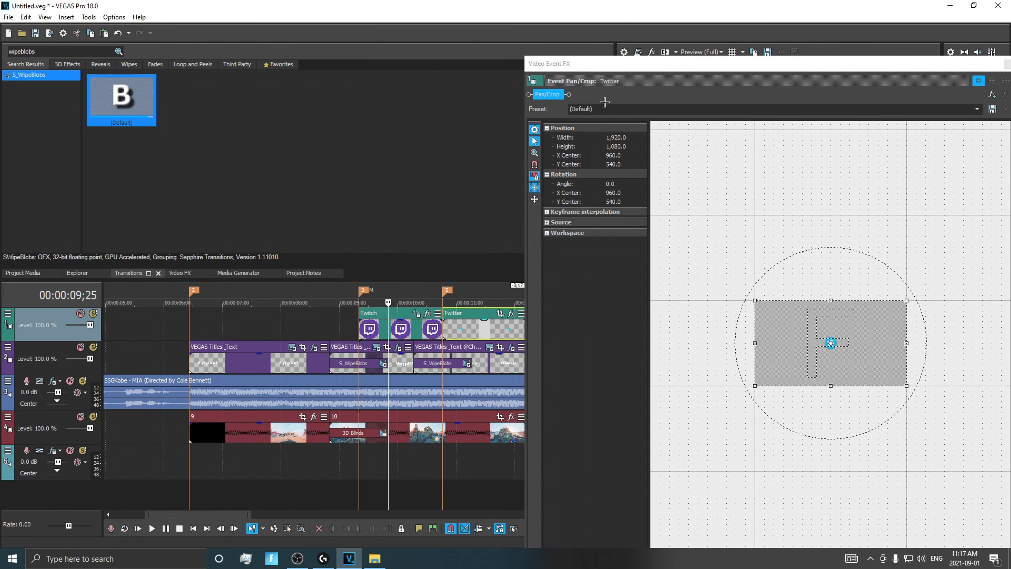
{"action": "left_click", "coordinate": [484, 304]}
{"action": "left_click_drag", "start_coordinate": [639, 88], "coordinate": [226, 80]}
{"action": "scroll", "coordinate": [346, 242], "scroll_direction": "down", "scroll_amount": 1}
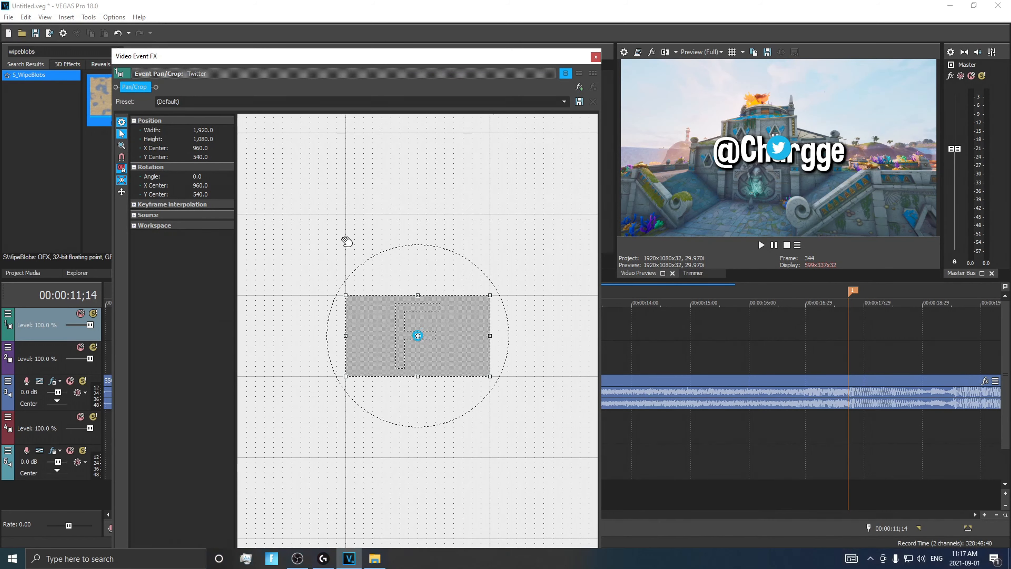
{"action": "left_click_drag", "start_coordinate": [349, 301], "coordinate": [412, 329]}
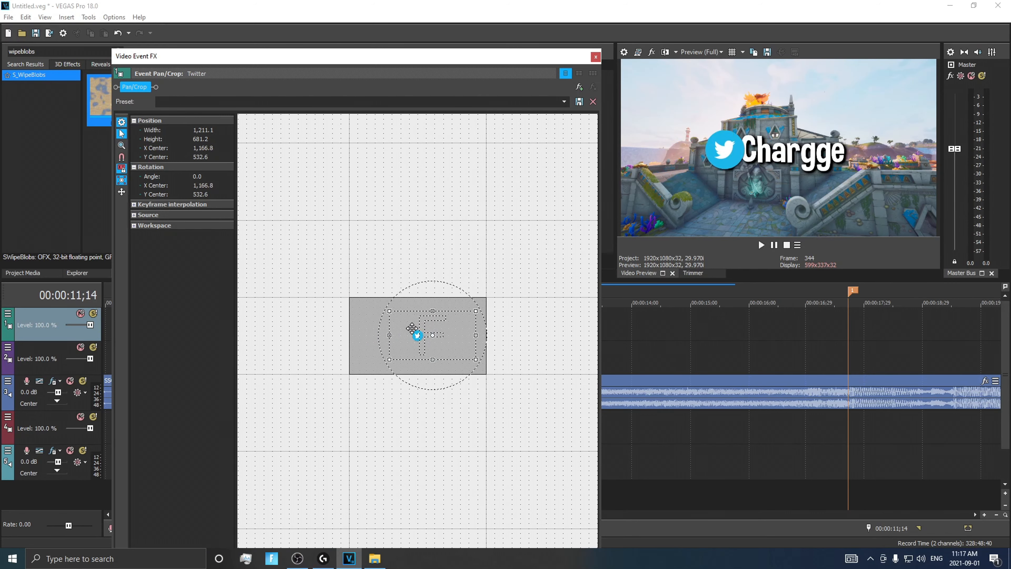
{"action": "left_click", "coordinate": [594, 58]}
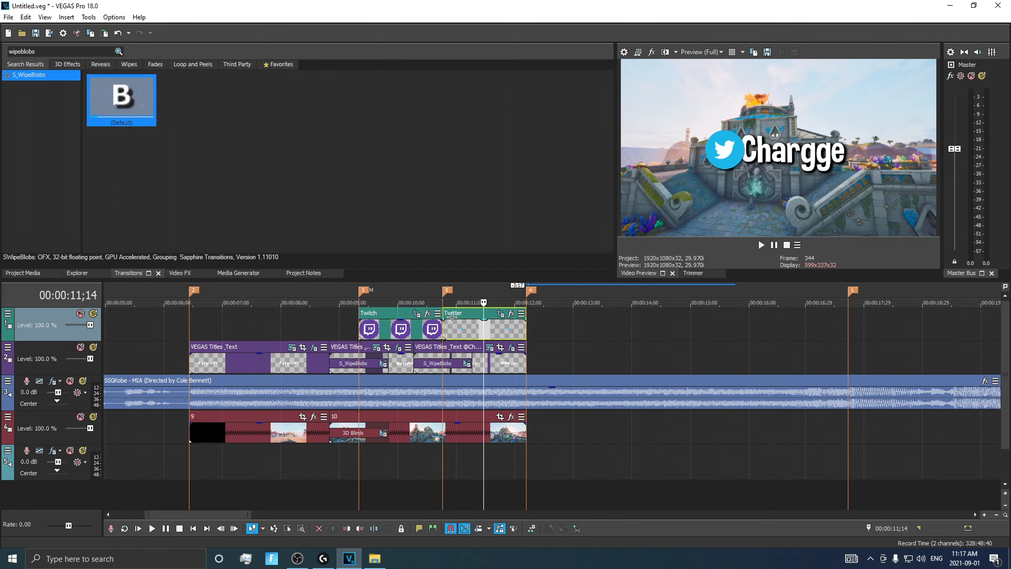
{"action": "left_click", "coordinate": [490, 346]}
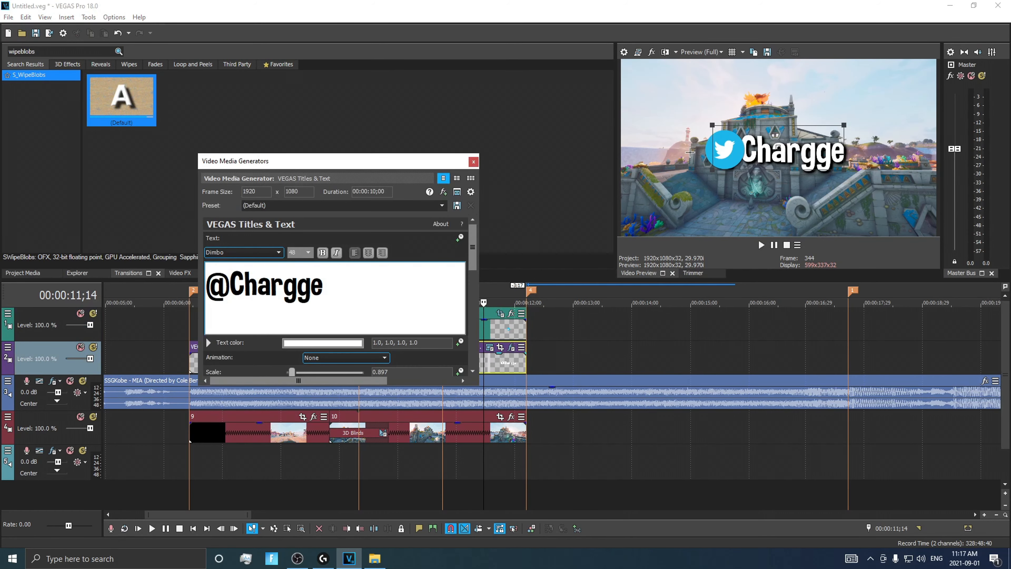
{"action": "left_click_drag", "start_coordinate": [792, 136], "coordinate": [794, 134]}
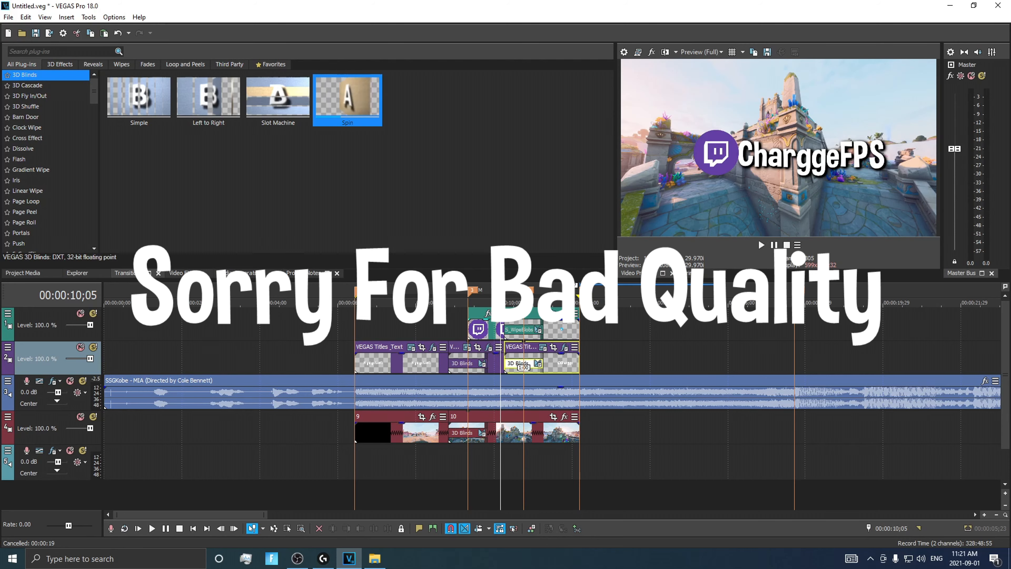
{"action": "scroll", "coordinate": [489, 311], "scroll_direction": "up", "scroll_amount": 3}
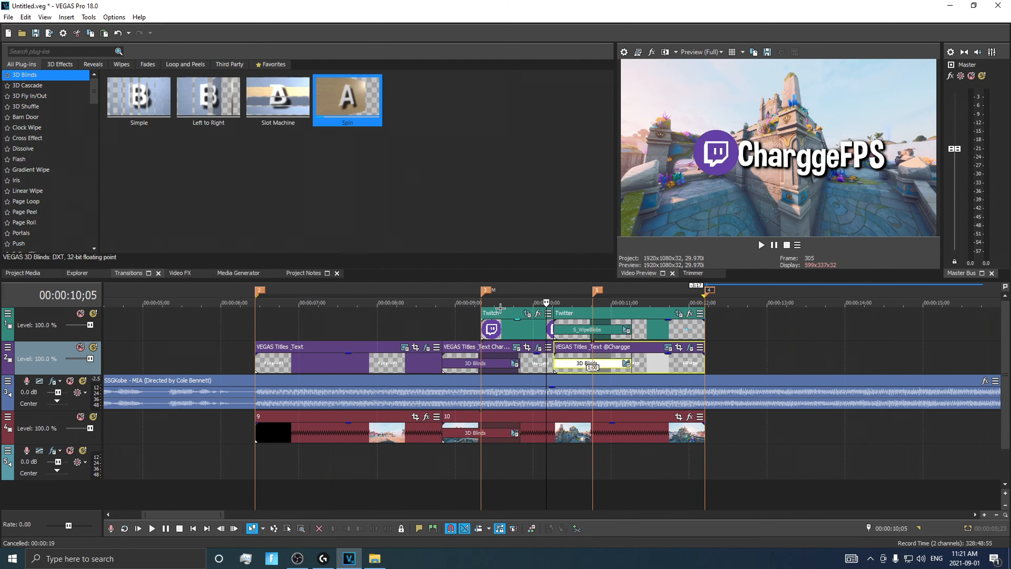